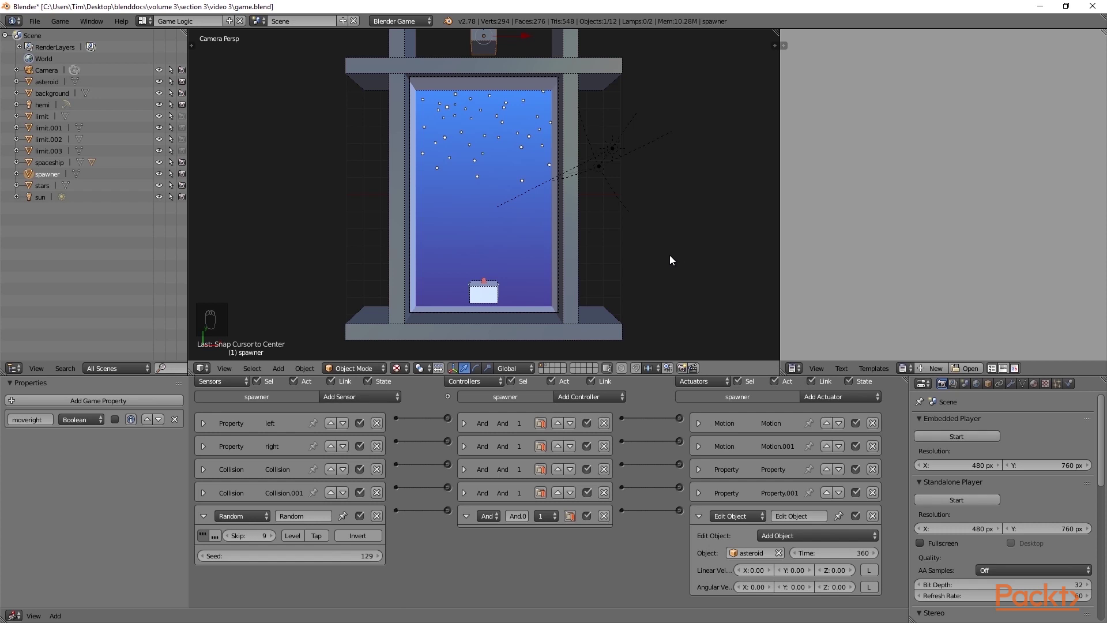
Snap the 3D cursor to the scene centre and add a Text object there.
key(shift+s)
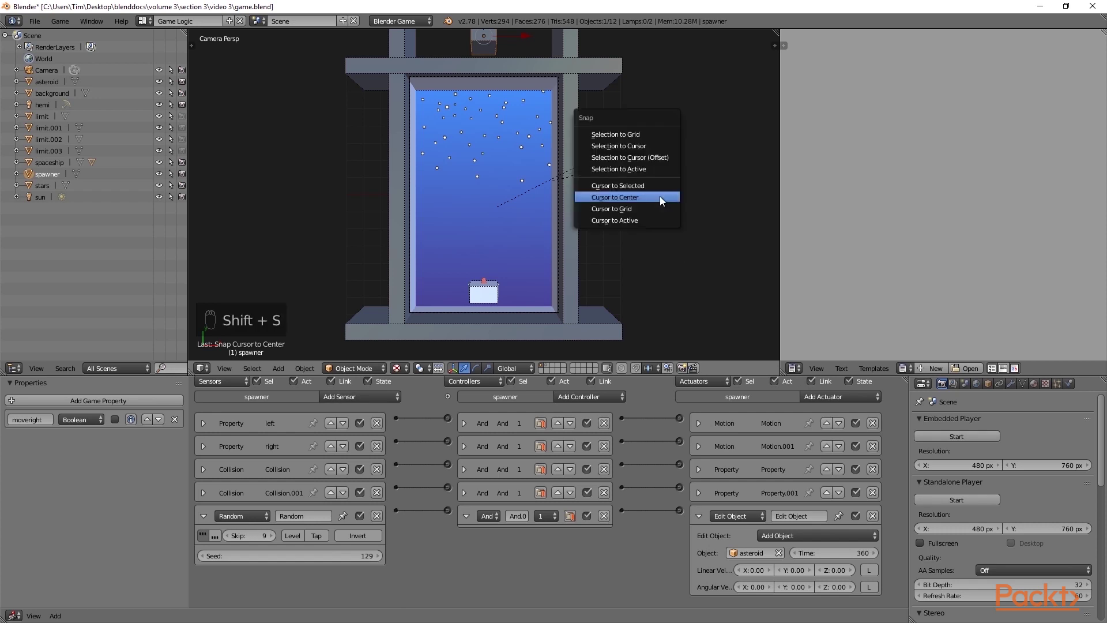
click(627, 197)
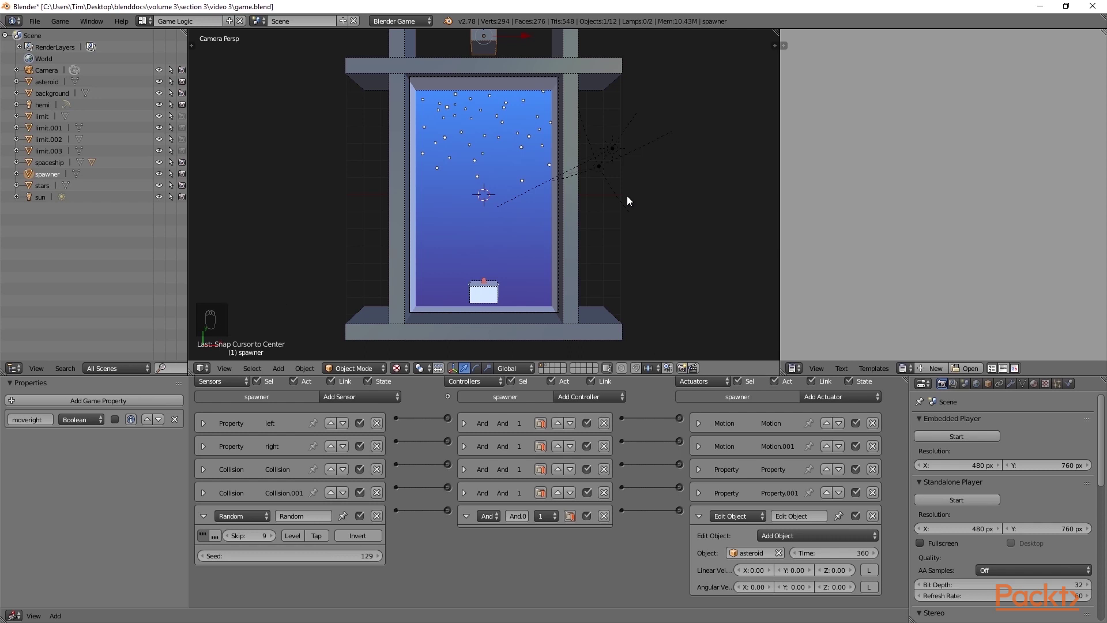
key(shift+a)
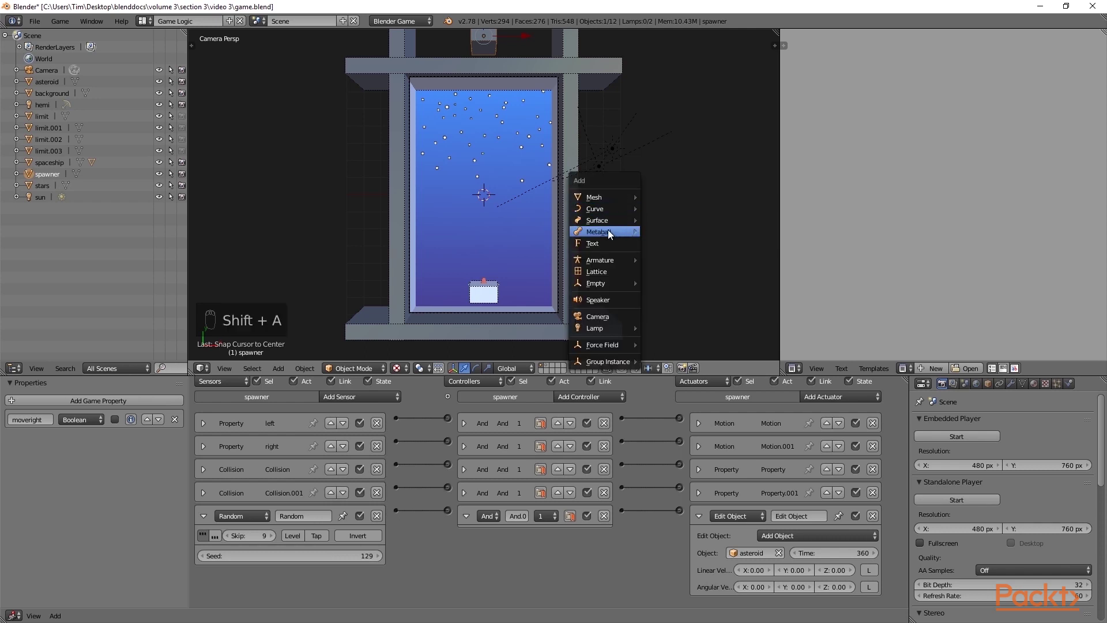
click(599, 248)
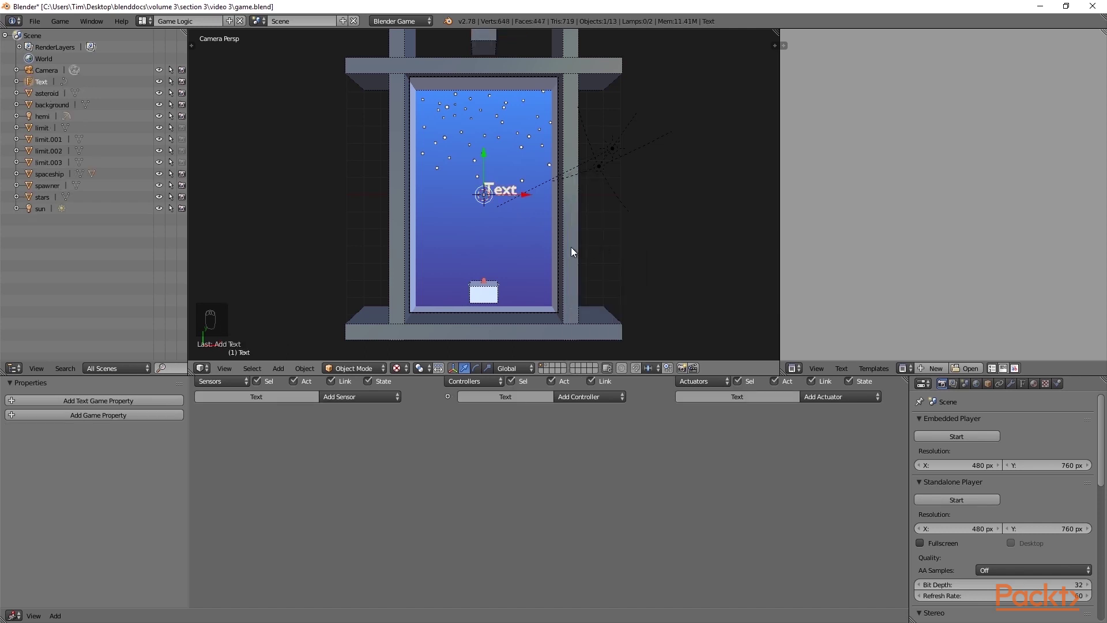
Raise the text object and place it at the top-left of the camera view.
middle_drag(541, 250, 614, 167)
drag(482, 160, 488, 33)
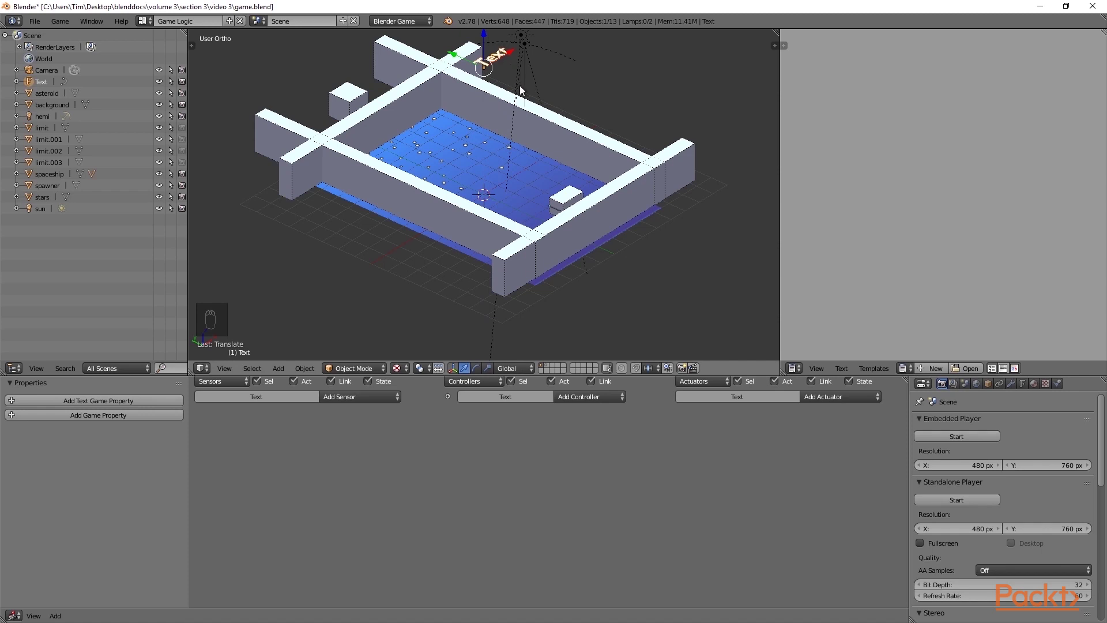
key(KP_0)
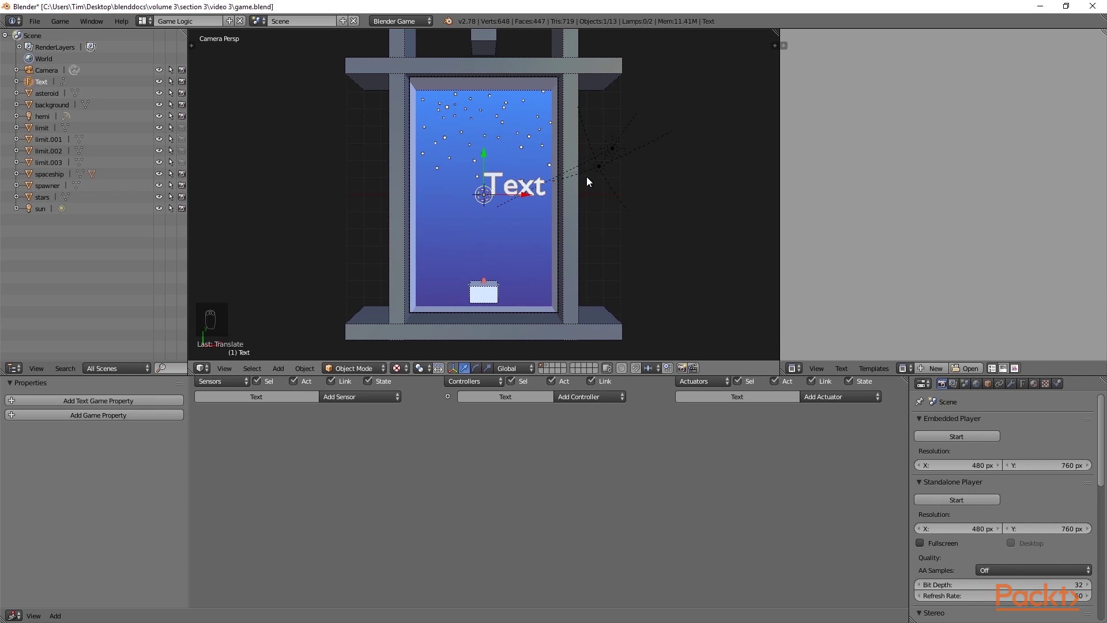
key(g)
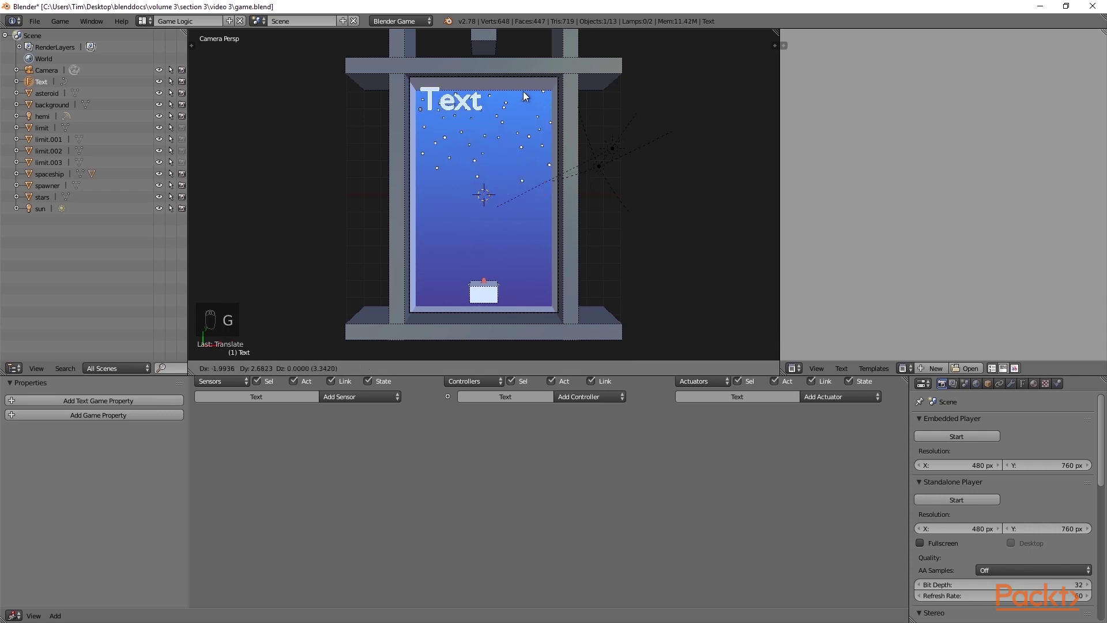
click(524, 91)
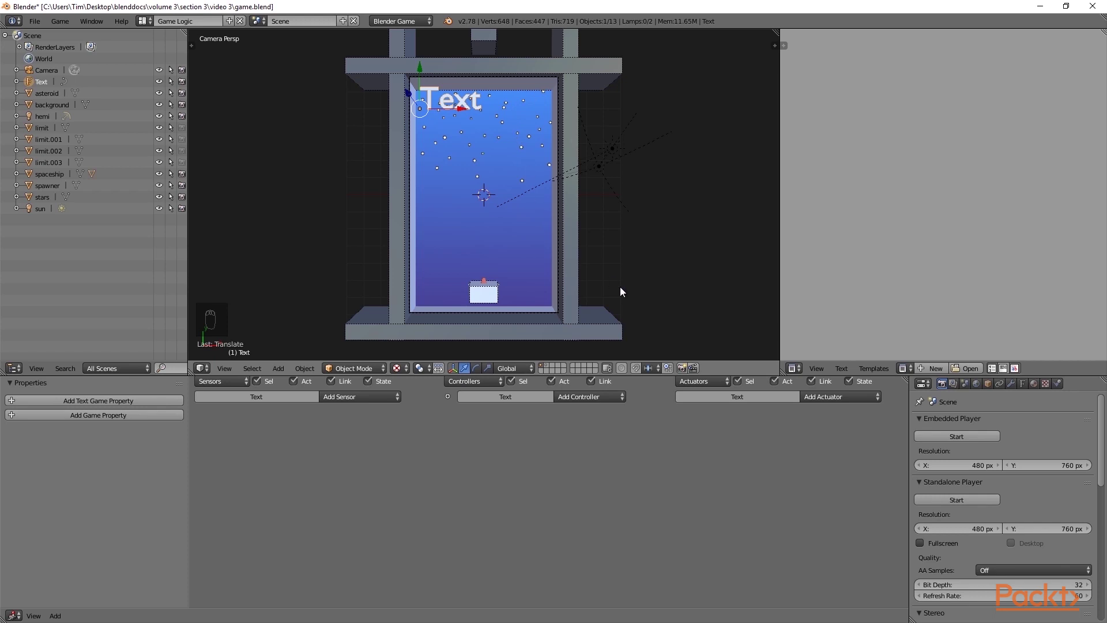
Rename the text object to 'health' in the Object properties.
click(988, 384)
click(966, 421)
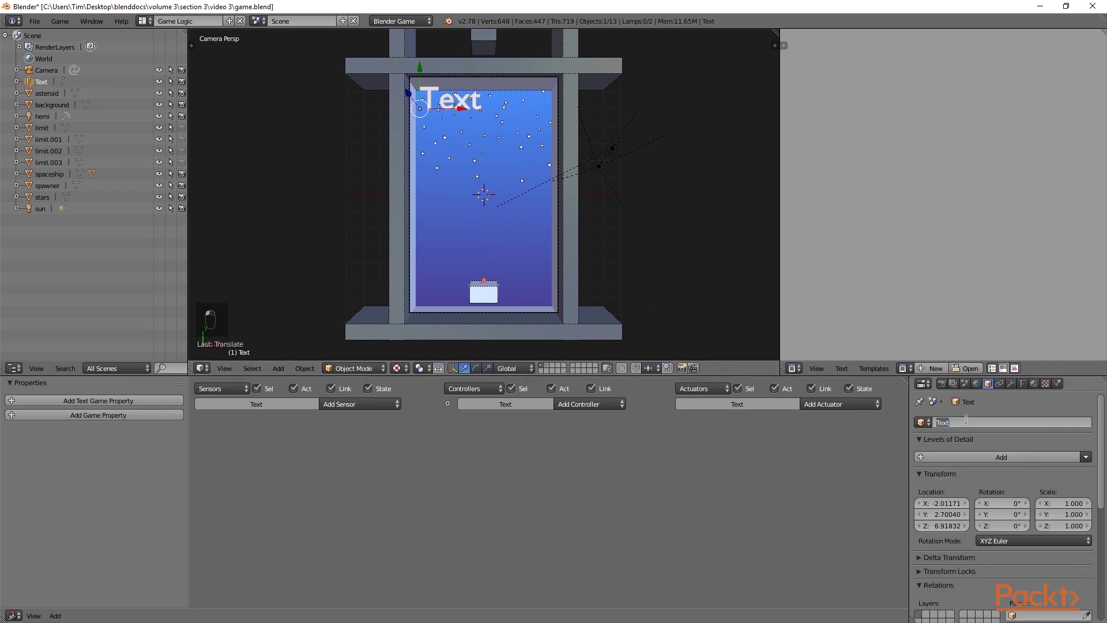
text(health)
key(Return)
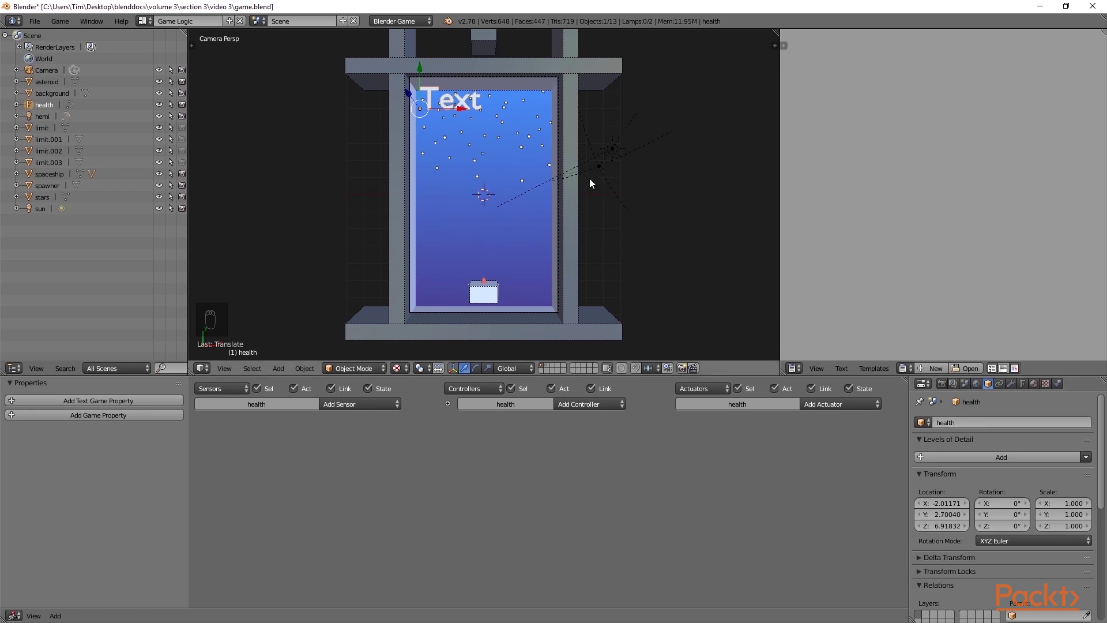
Scale the health text down to 0.674 and adjust its position.
key(s)
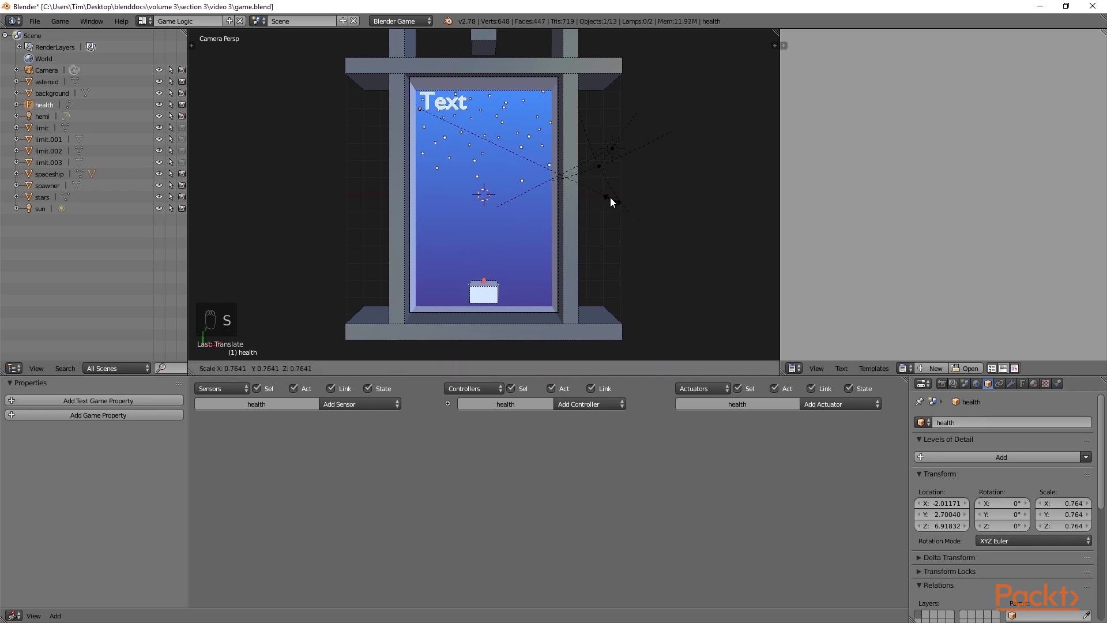
click(589, 187)
key(g)
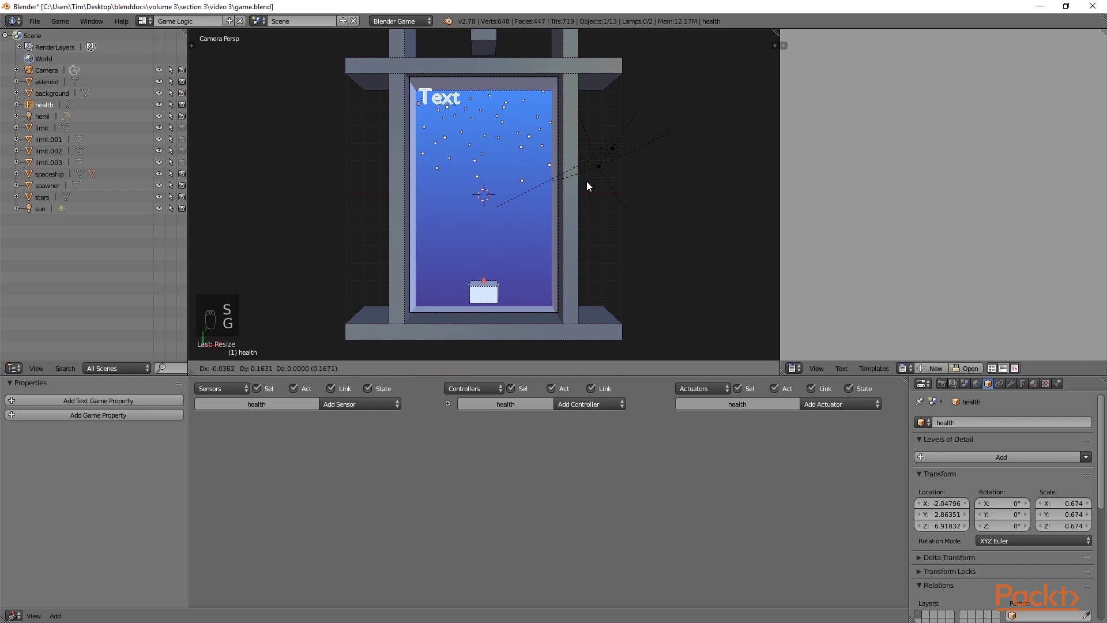
click(585, 181)
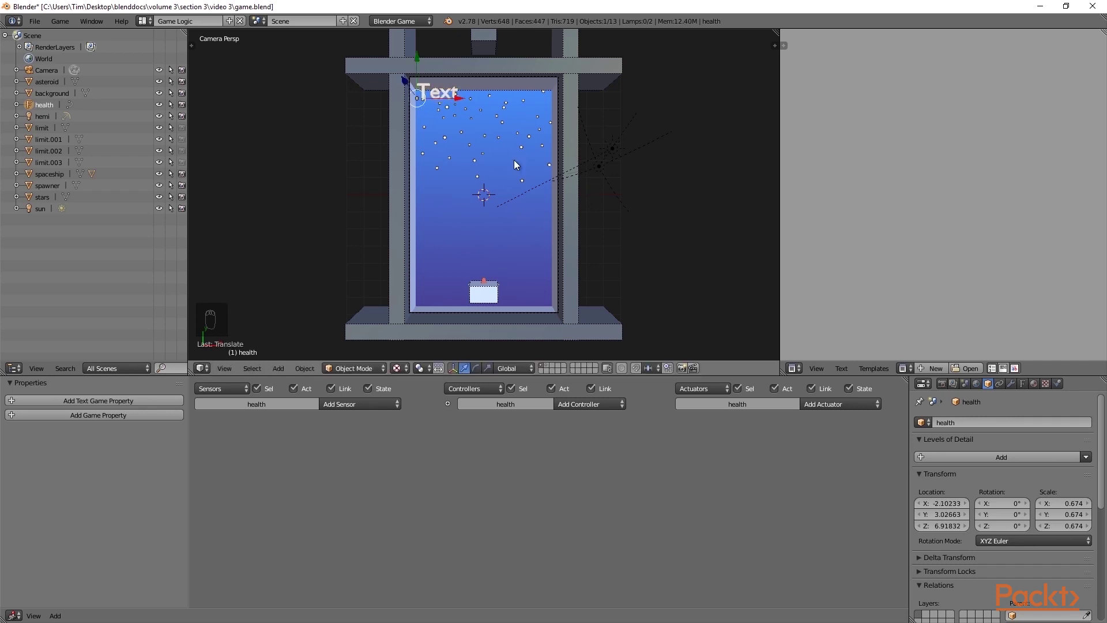
Duplicate the health text along X to the top right and rename it 'score'.
key(shift+d)
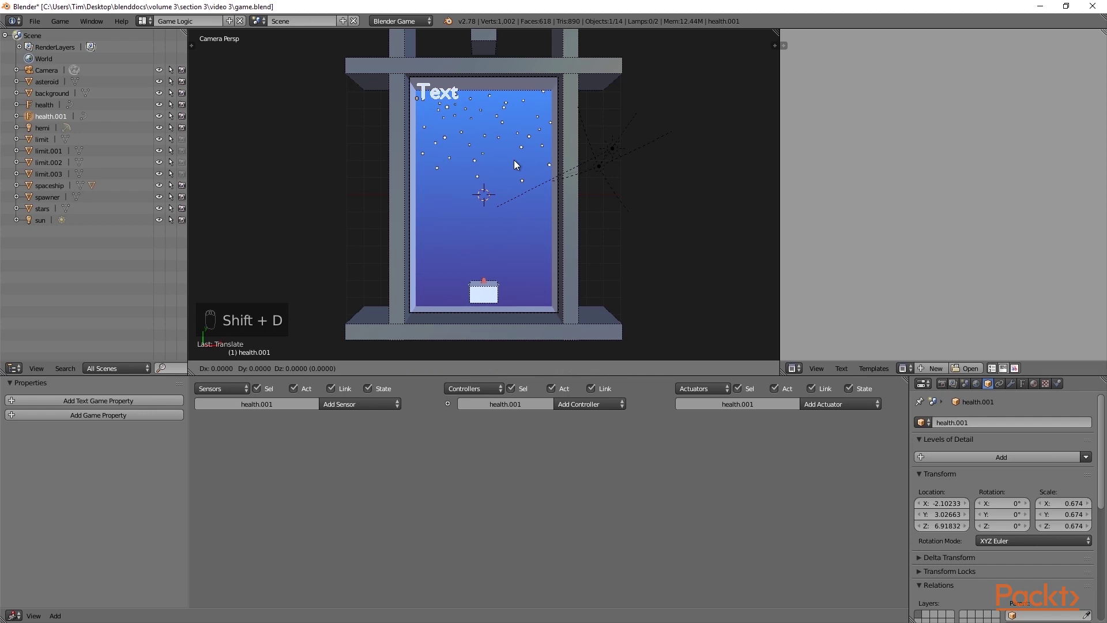
key(x)
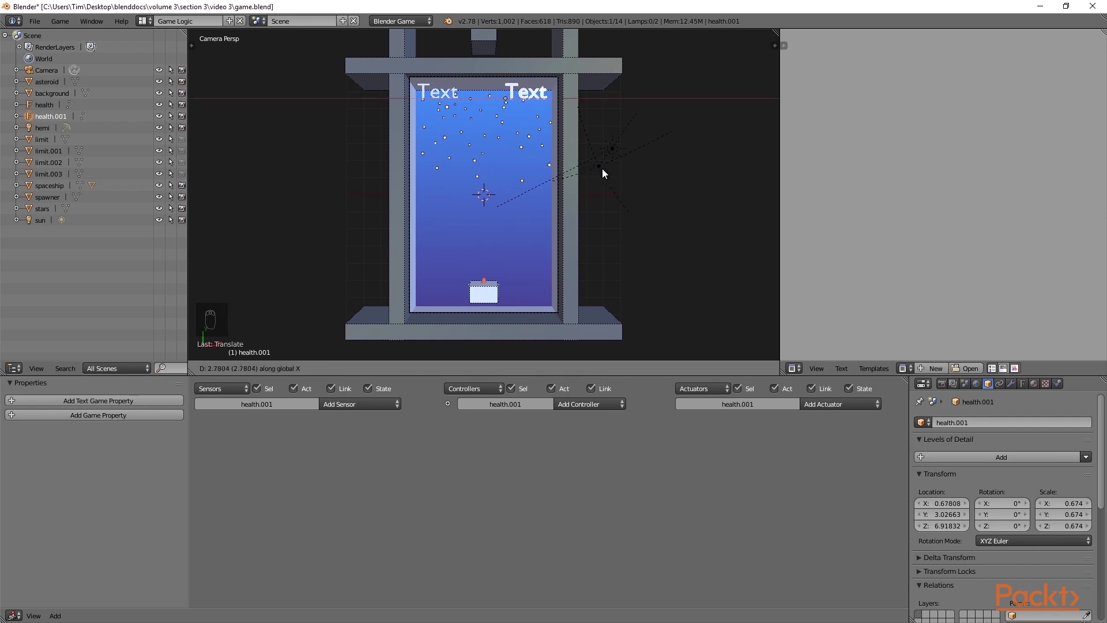
click(602, 168)
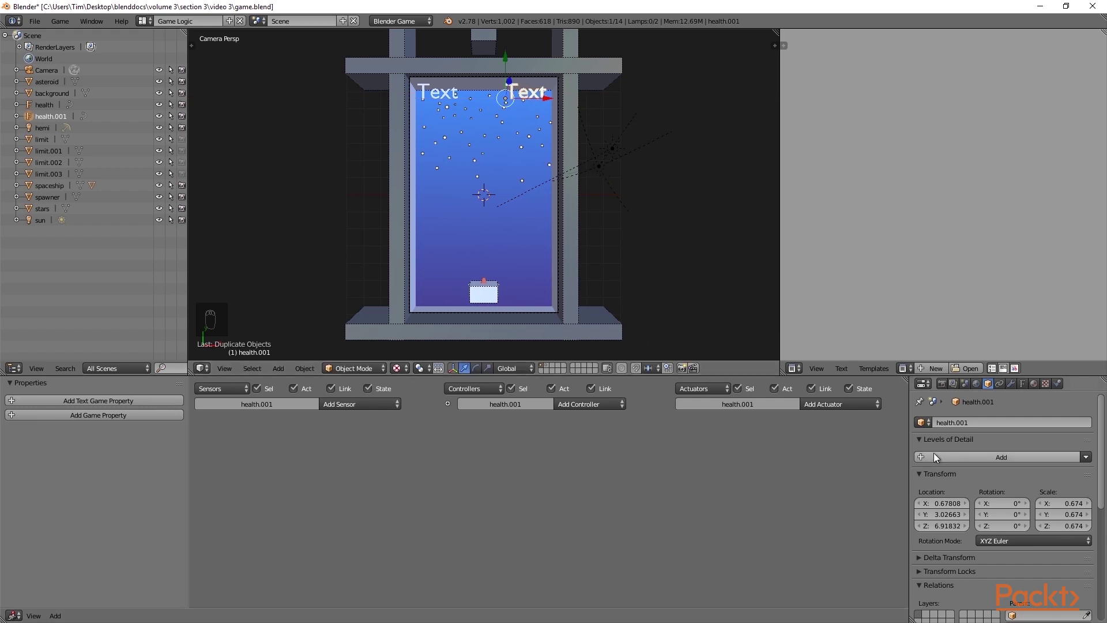
click(953, 423)
text(score)
key(Return)
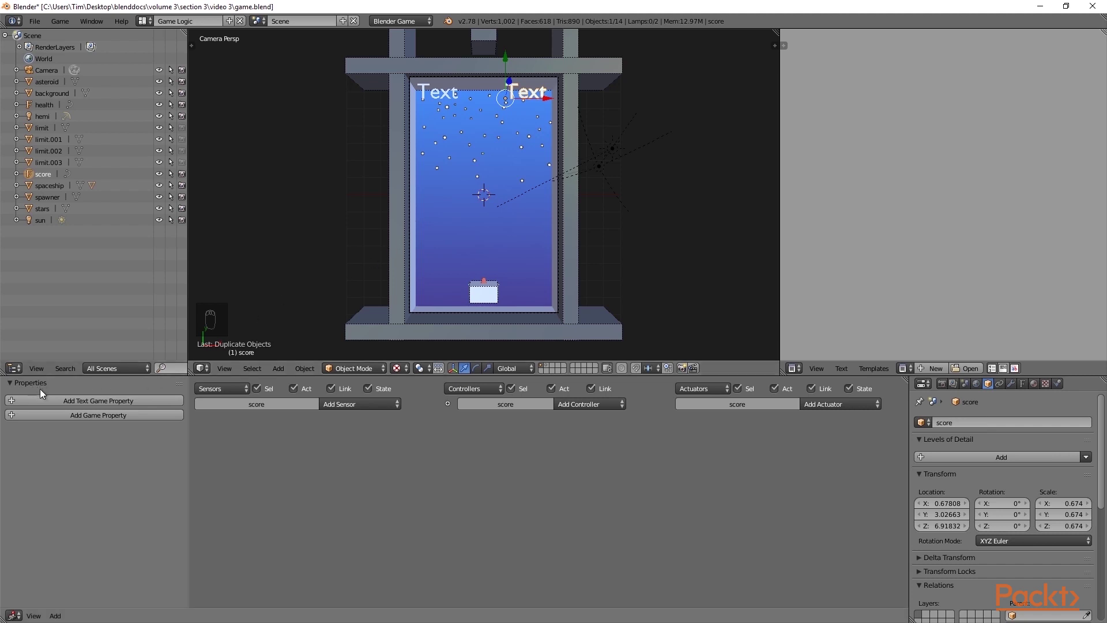
Add a Text game property to the score and health text objects.
click(88, 398)
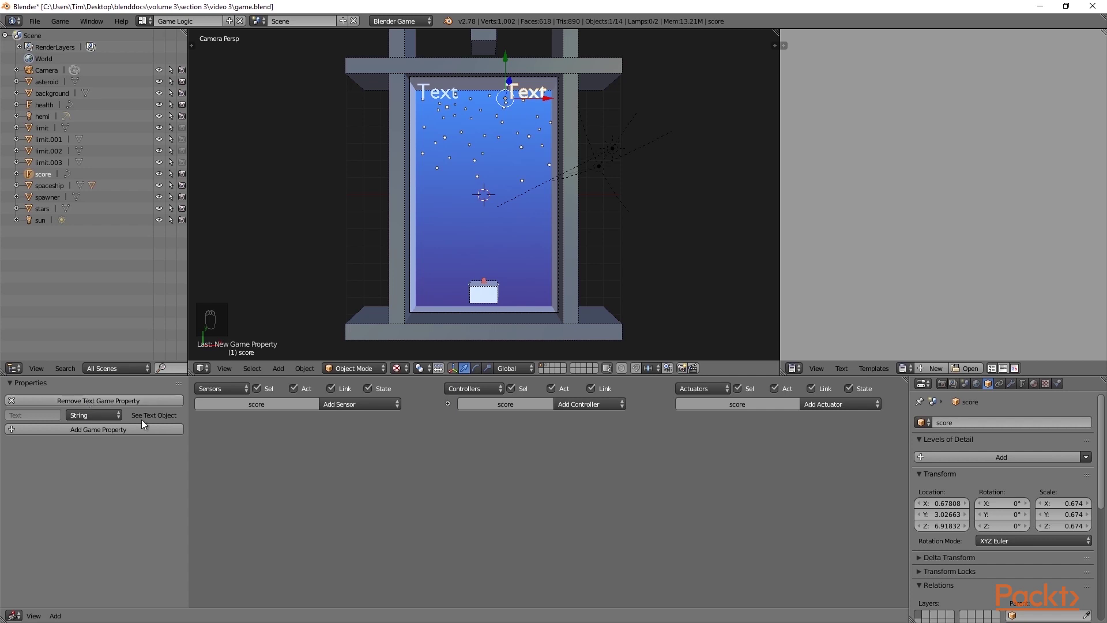
right_click(424, 87)
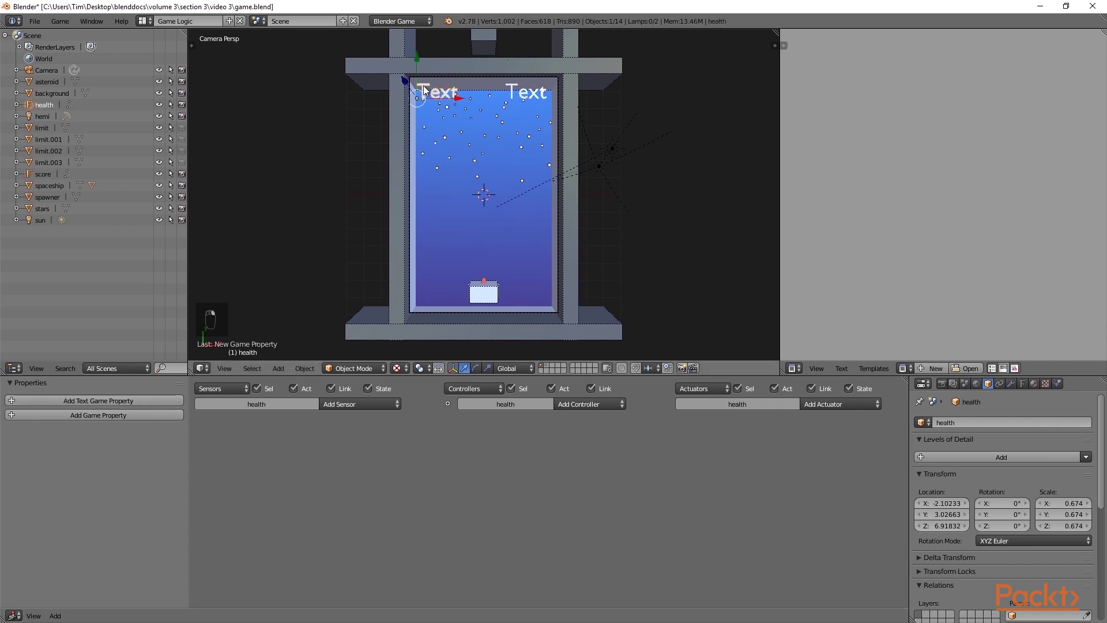
click(95, 403)
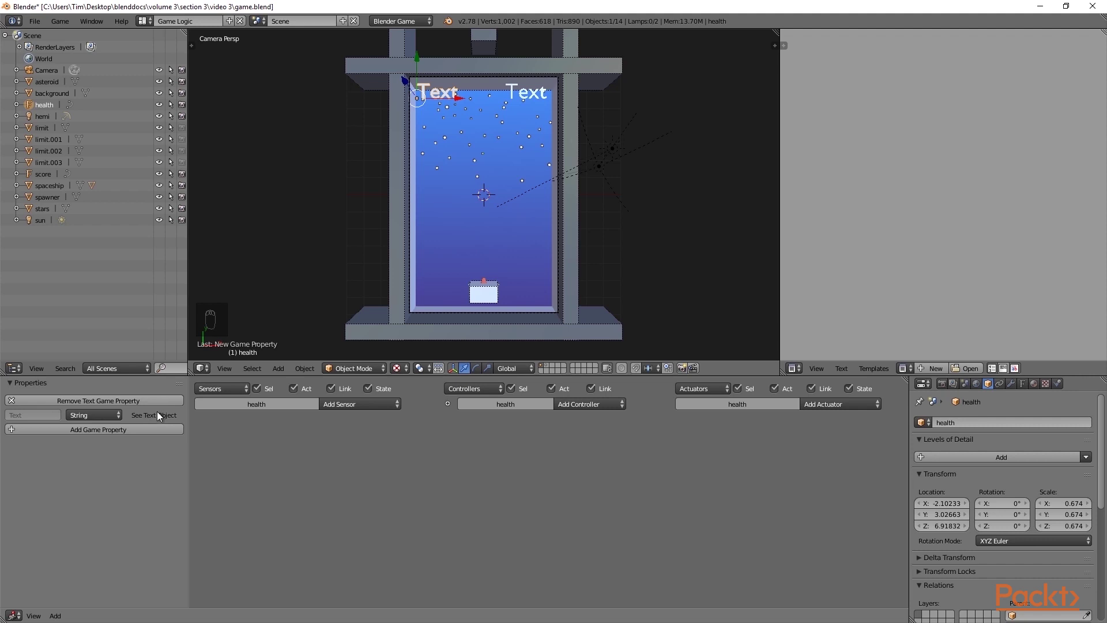
Add two game properties to the spaceship, named health and score.
click(485, 282)
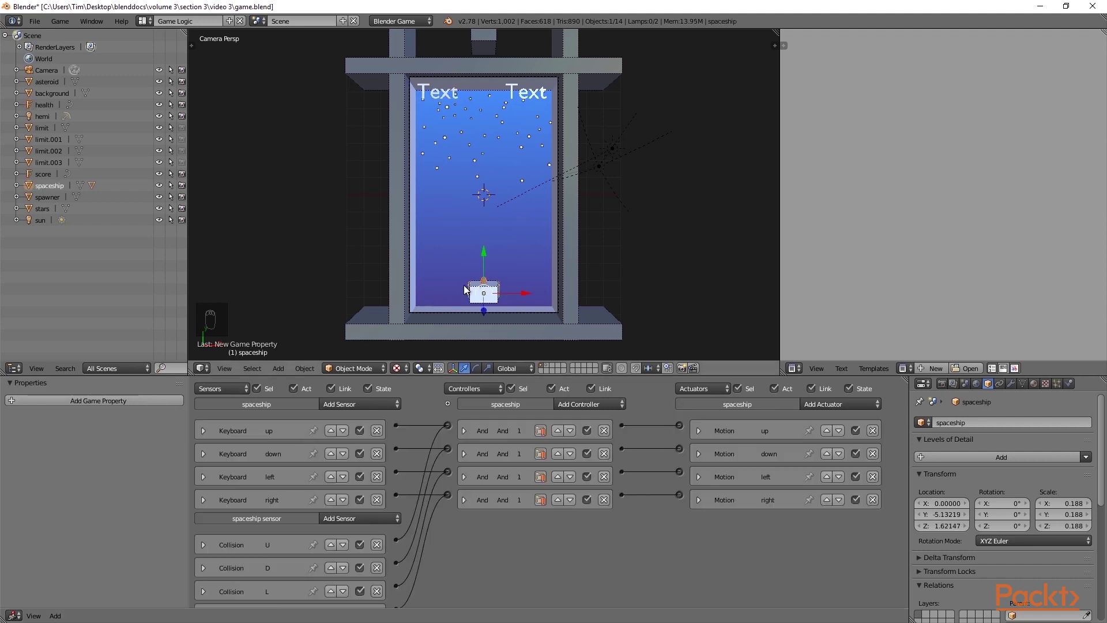
click(100, 400)
click(100, 400)
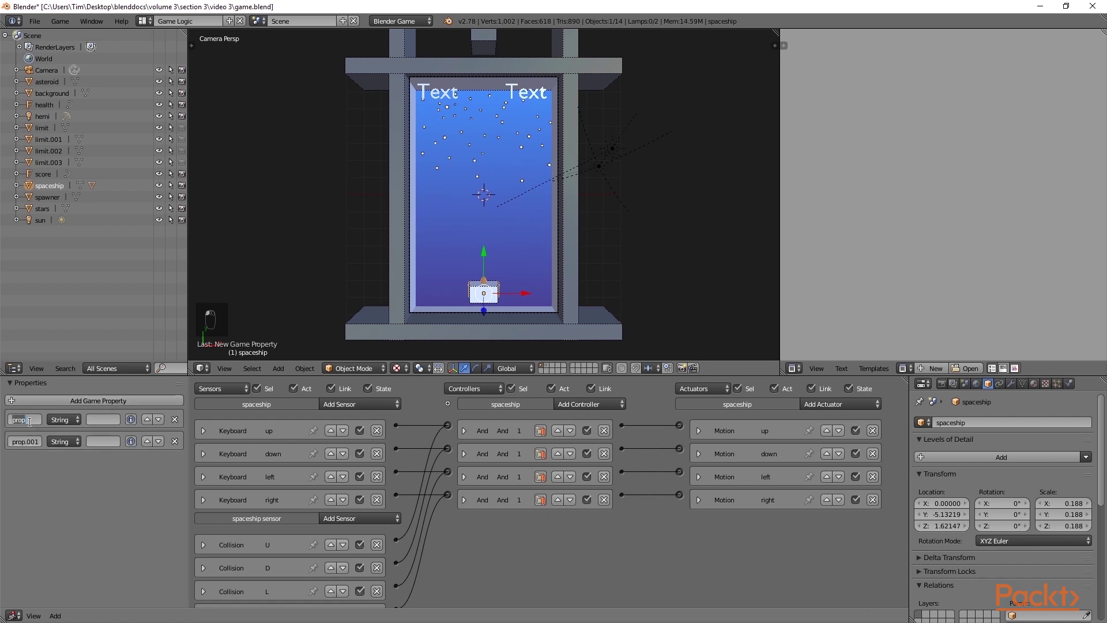
text(health)
key(Return)
click(22, 441)
text(score)
Set the spaceship's health and score properties to Integer type.
click(61, 419)
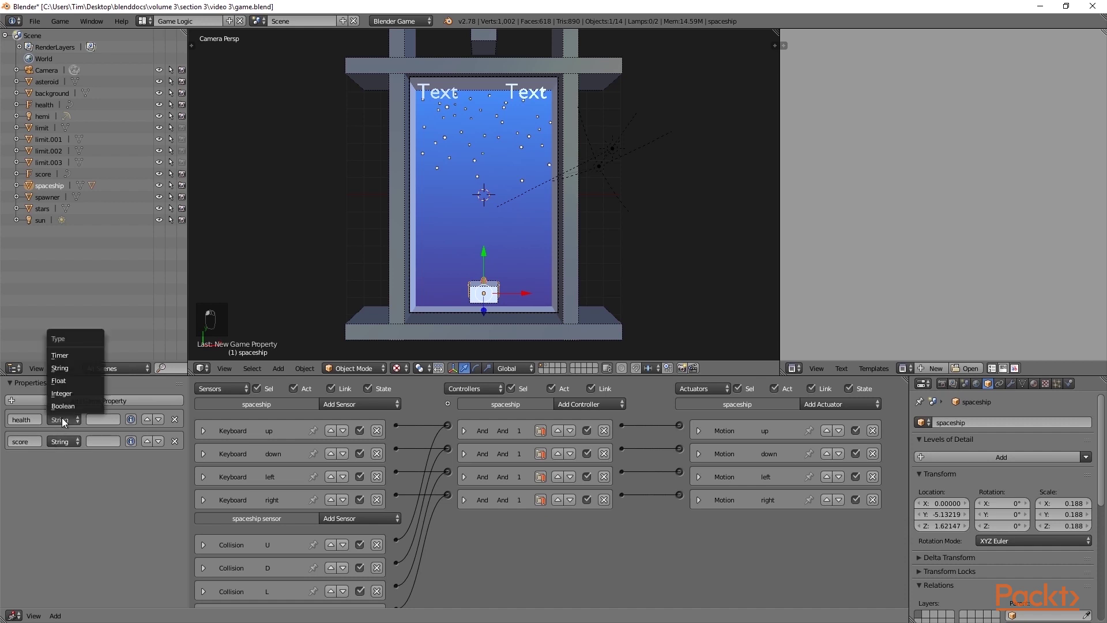
click(65, 395)
click(61, 441)
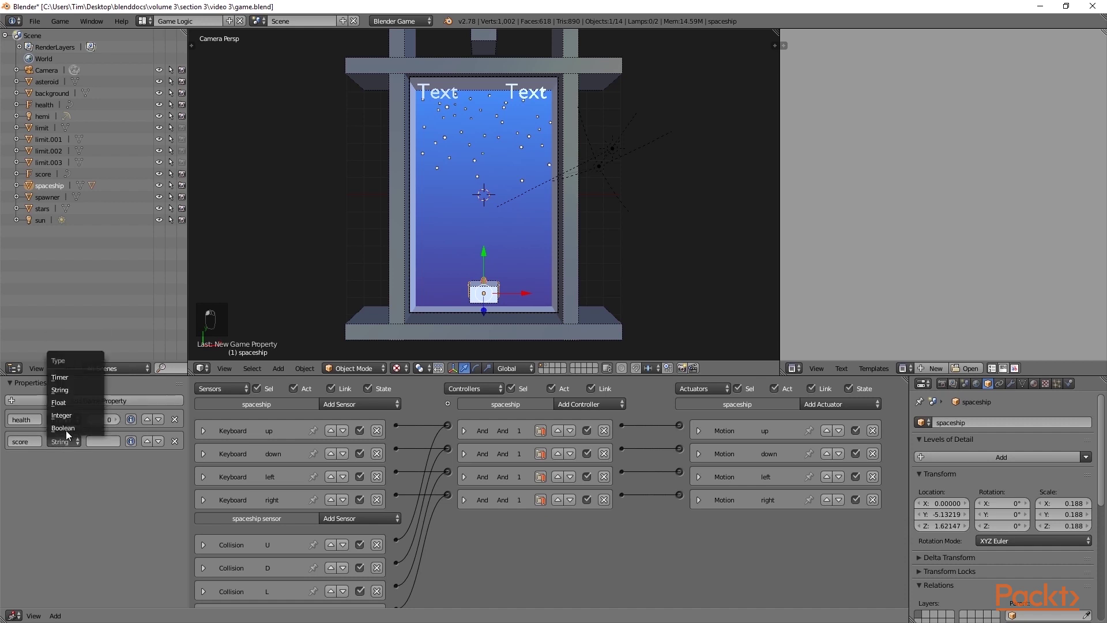
click(71, 415)
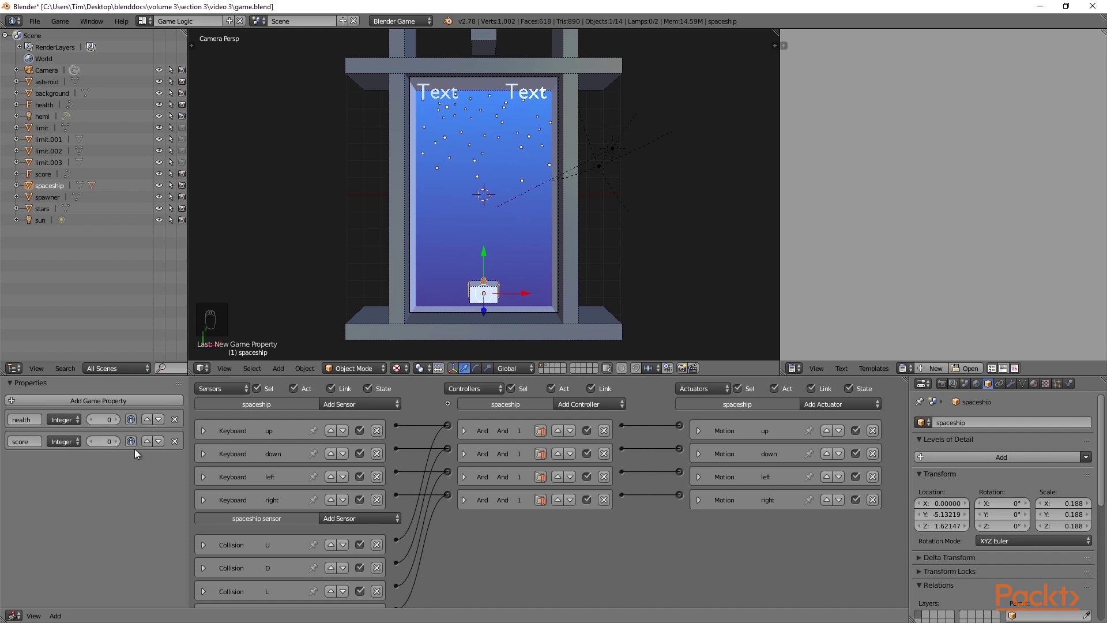
Change the Text property on the health and score texts to Integer, then reselect score.
right_click(421, 89)
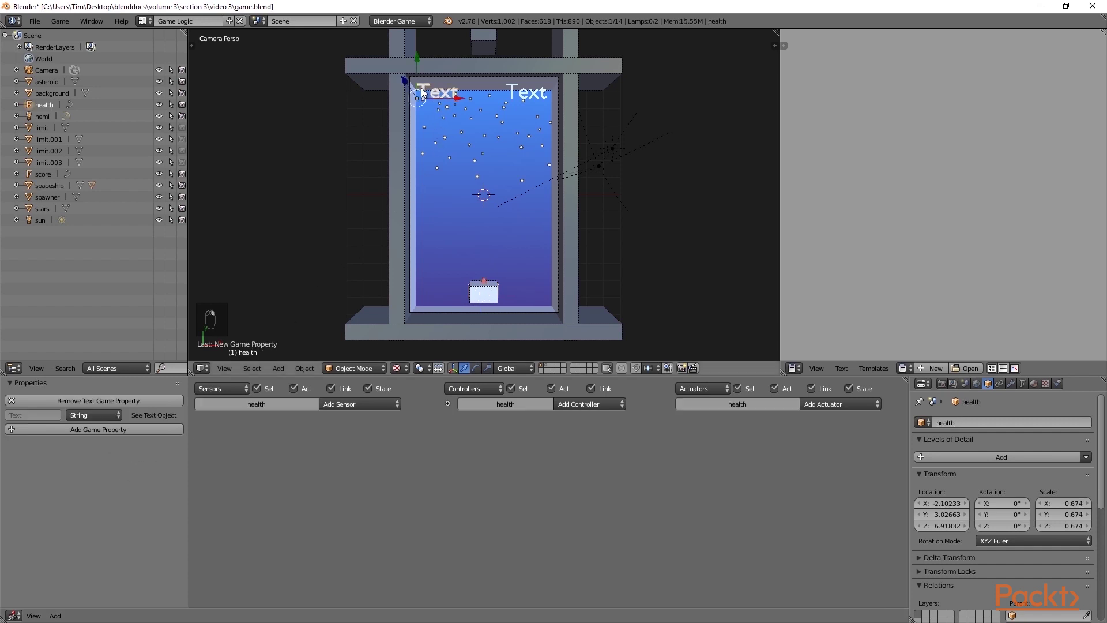
click(97, 413)
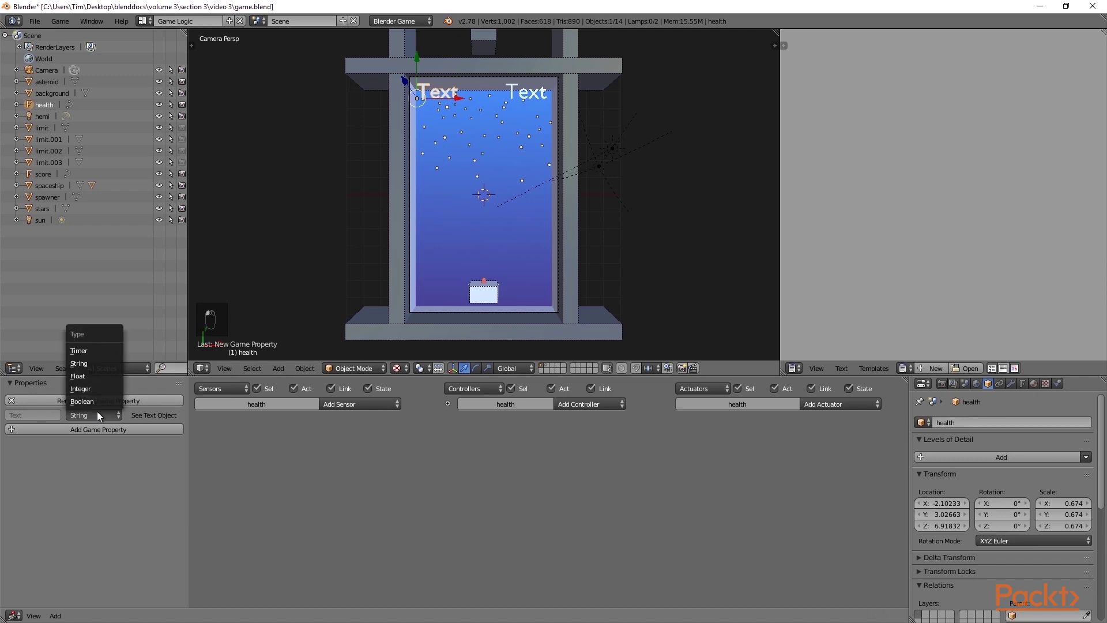
click(101, 388)
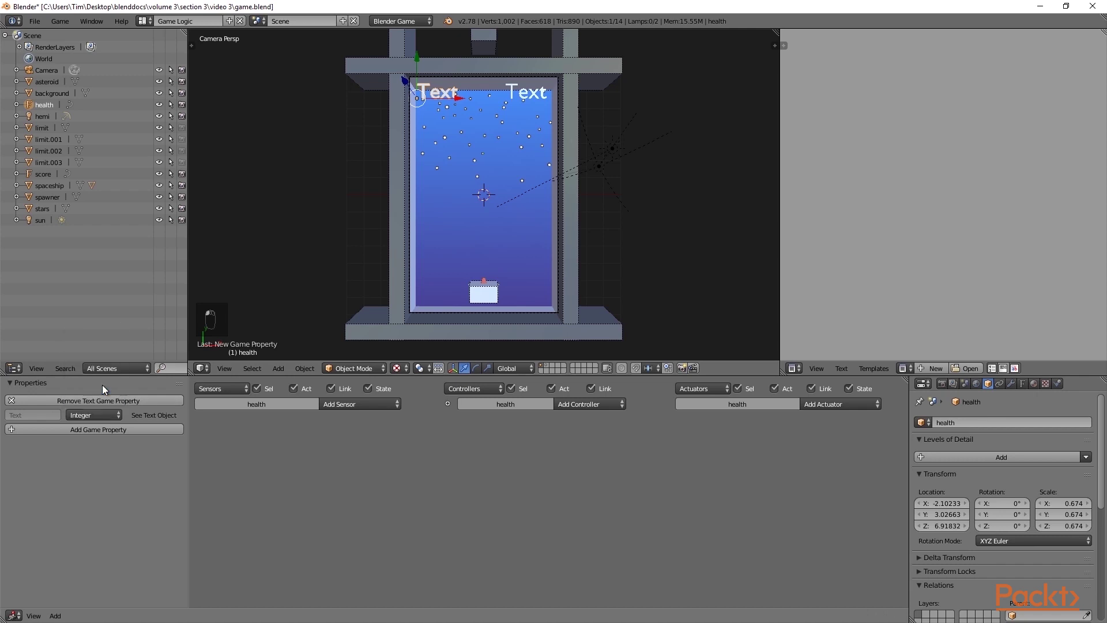
right_click(524, 92)
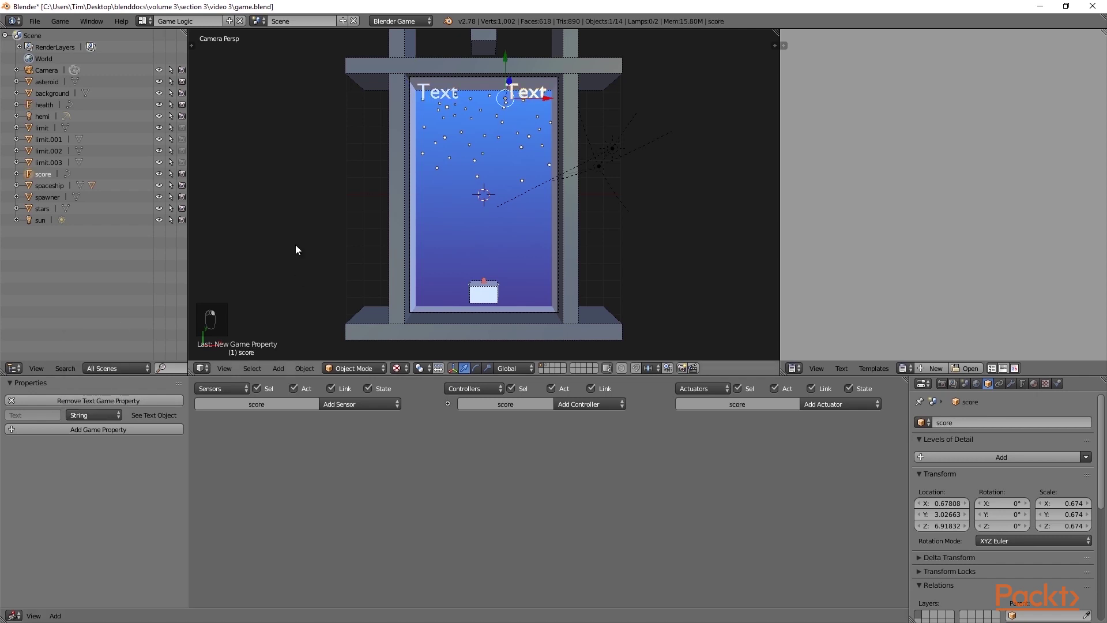
click(106, 416)
click(105, 390)
right_click(479, 281)
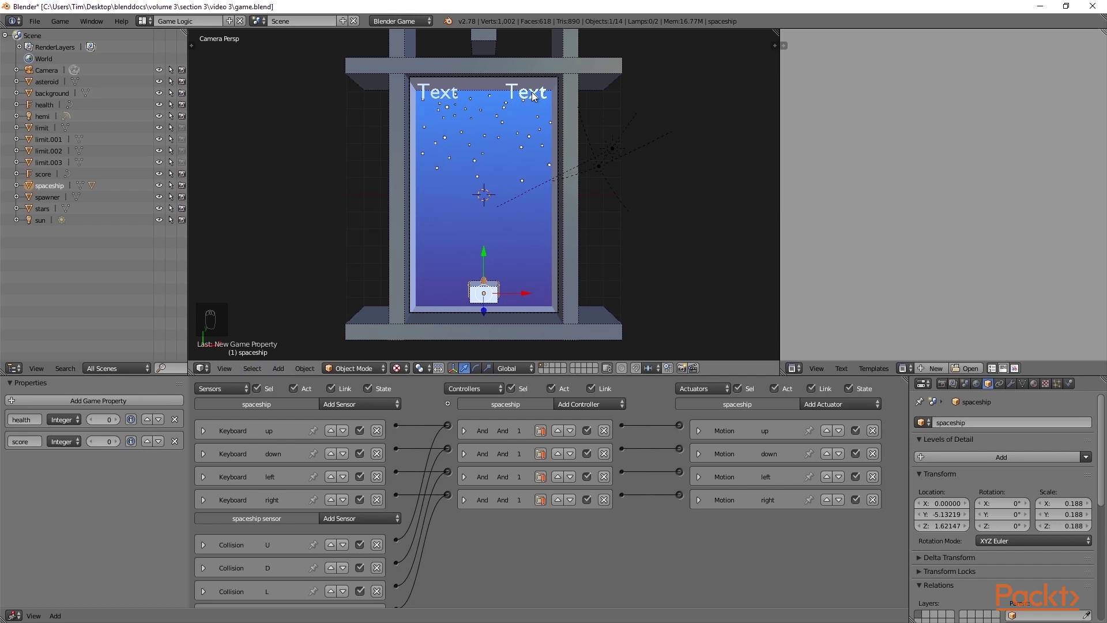
right_click(531, 92)
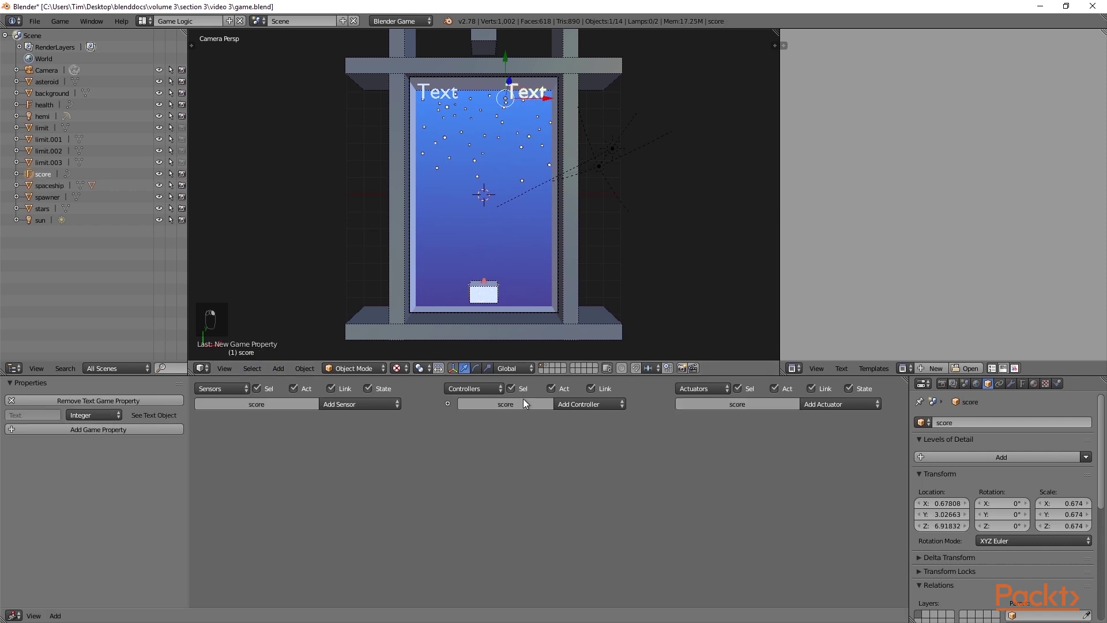
Add a Property actuator in Copy mode to the score text.
click(823, 405)
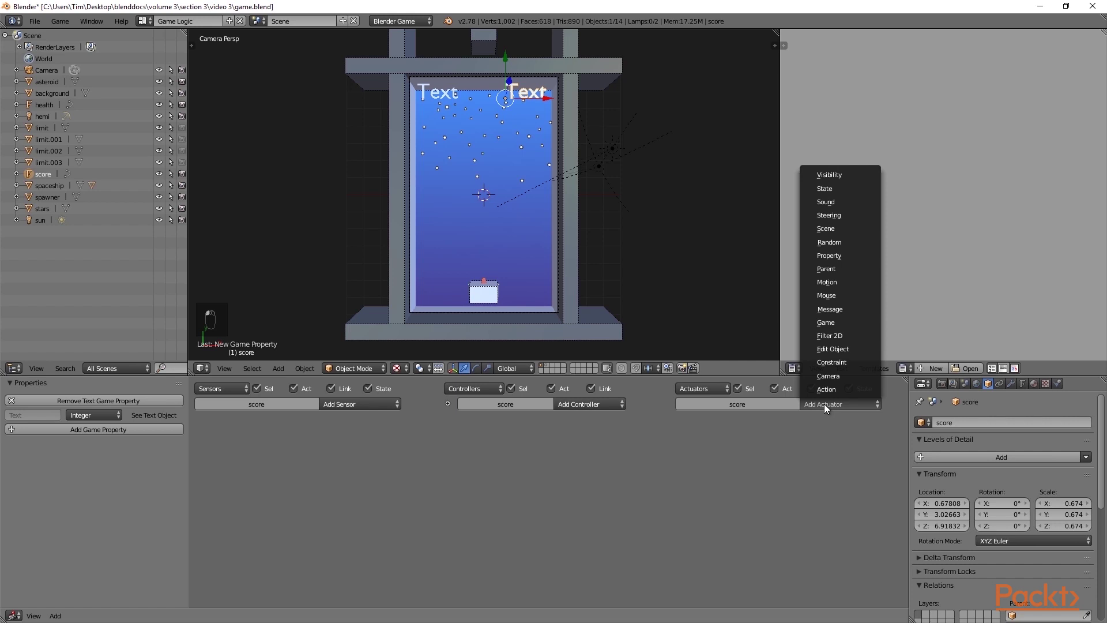
click(836, 255)
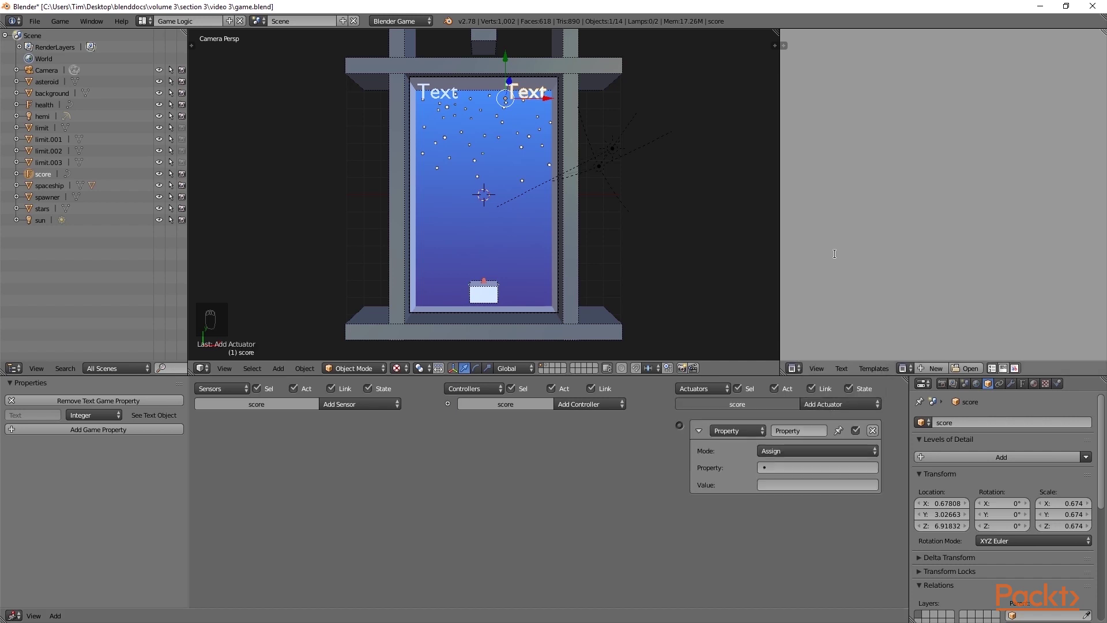
click(766, 451)
click(771, 410)
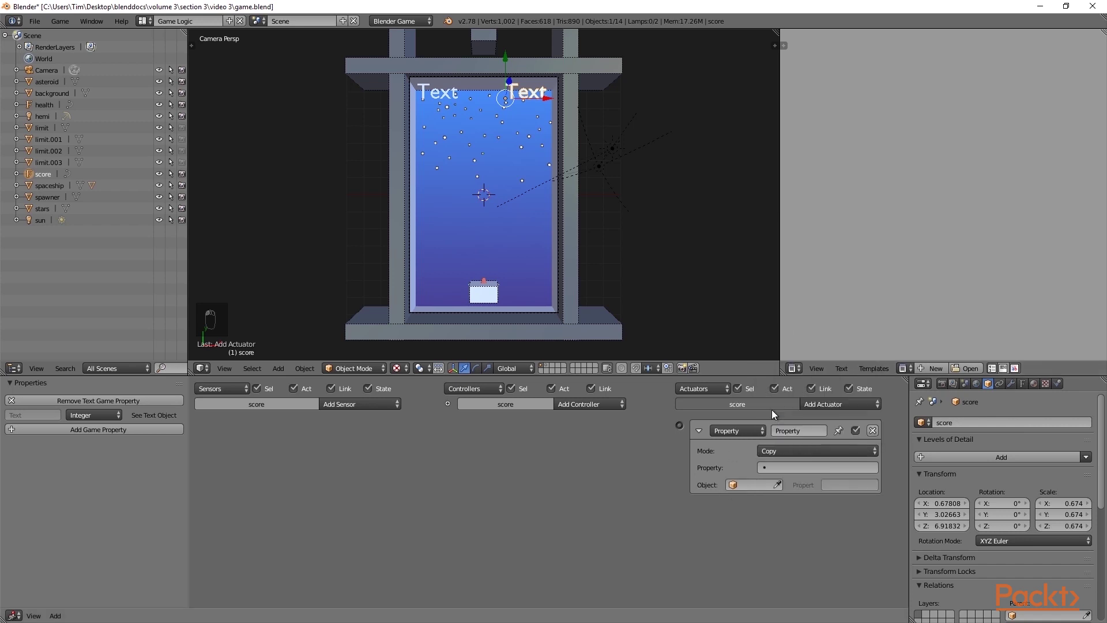
Set the actuator to copy spaceship's score property into the Text property.
click(748, 487)
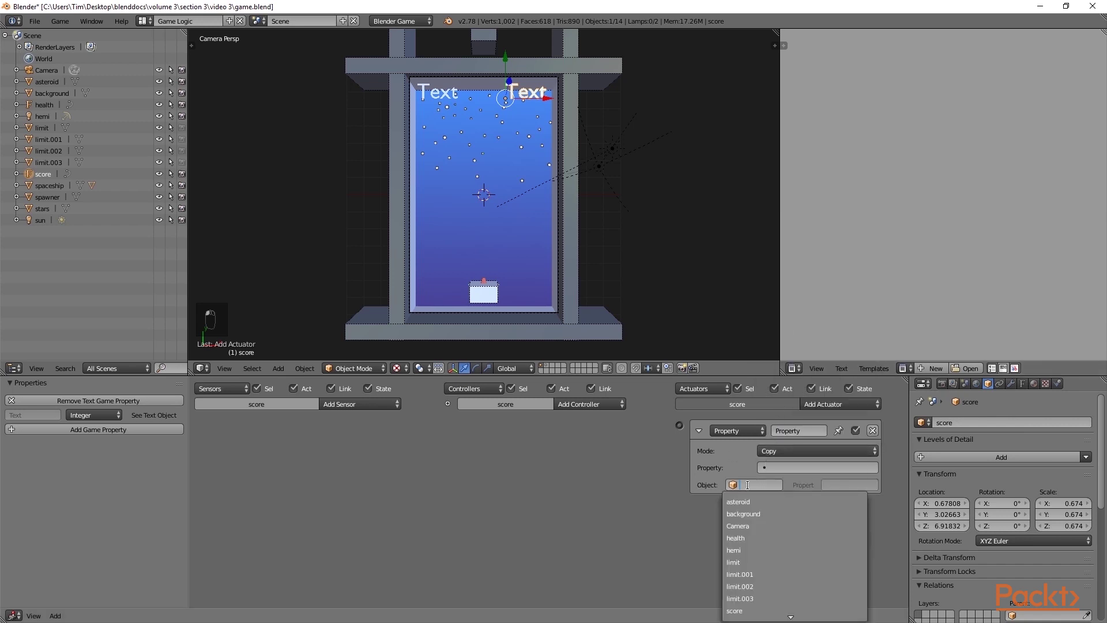
scroll(759, 581, down, 11)
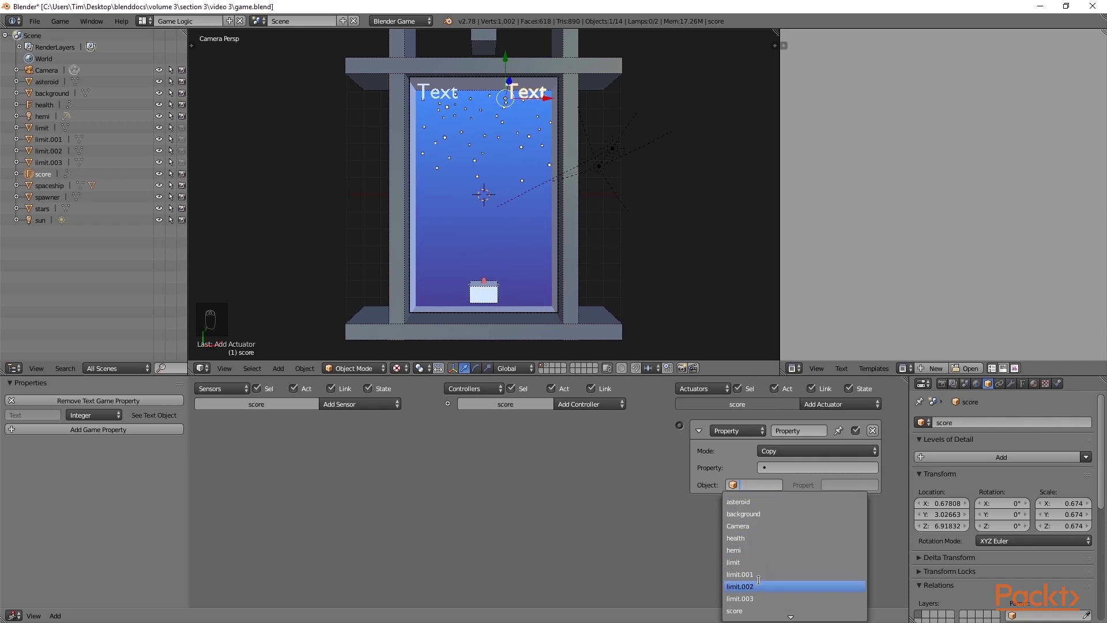
scroll(759, 581, down, 3)
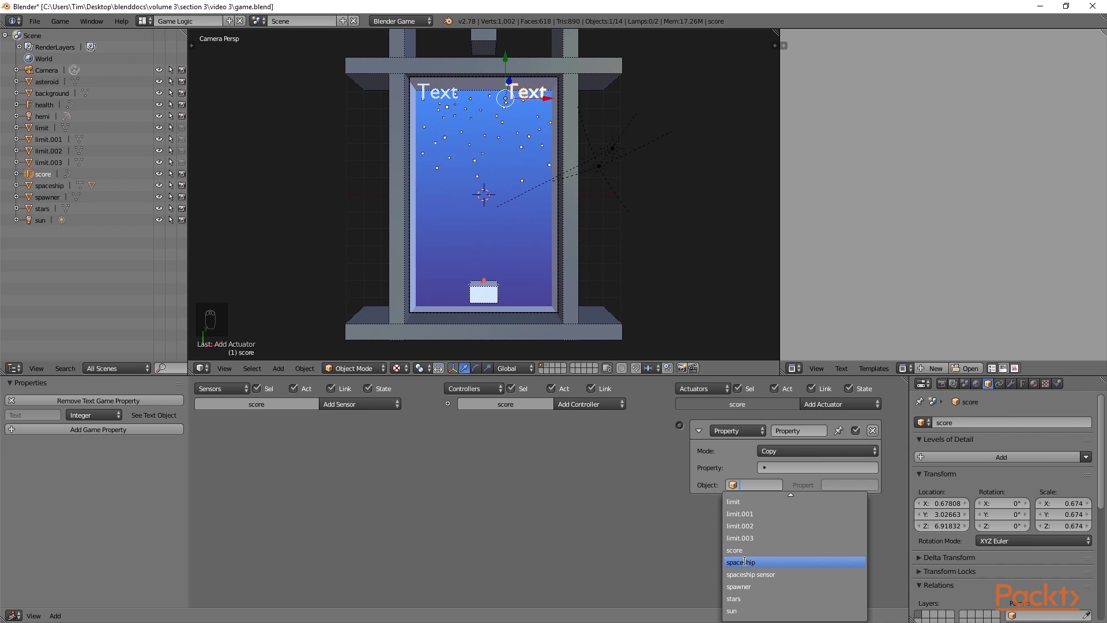
click(746, 562)
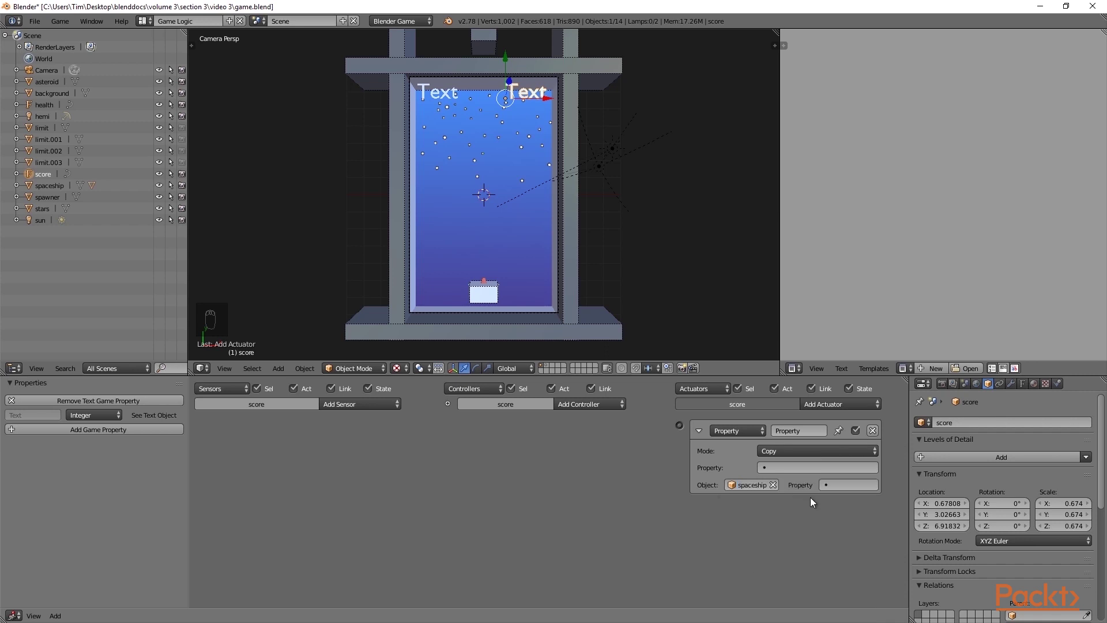
click(842, 485)
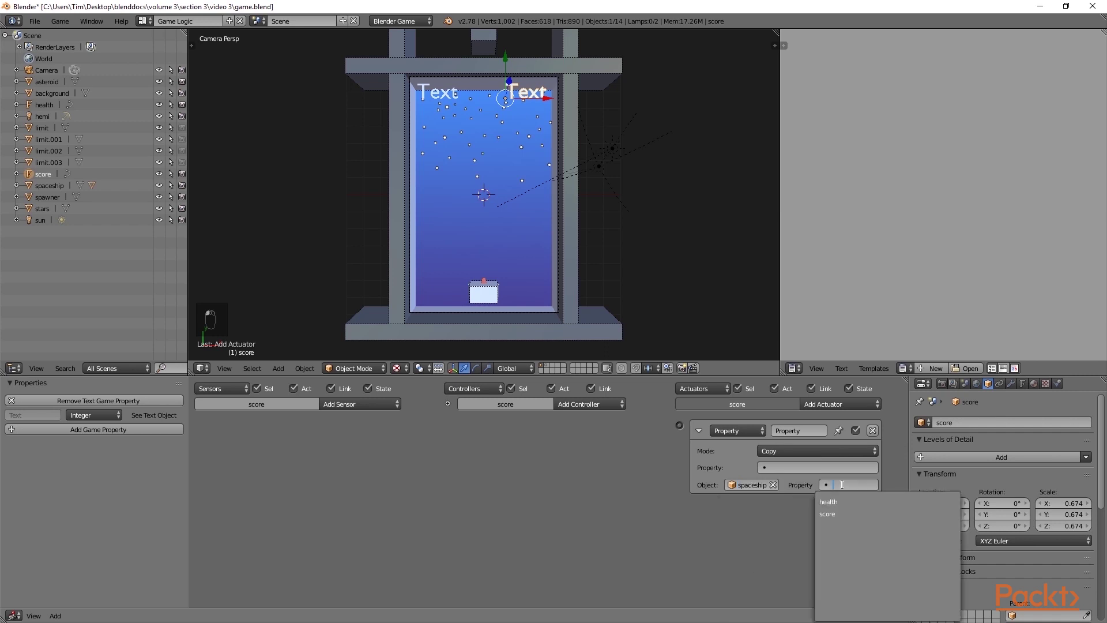
click(839, 516)
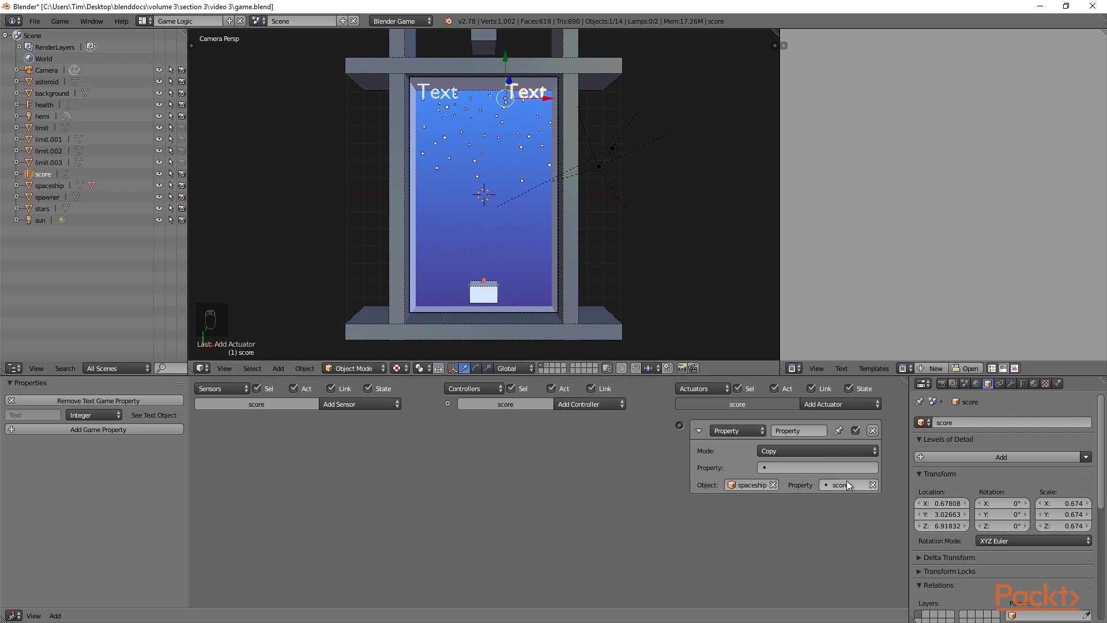
click(788, 467)
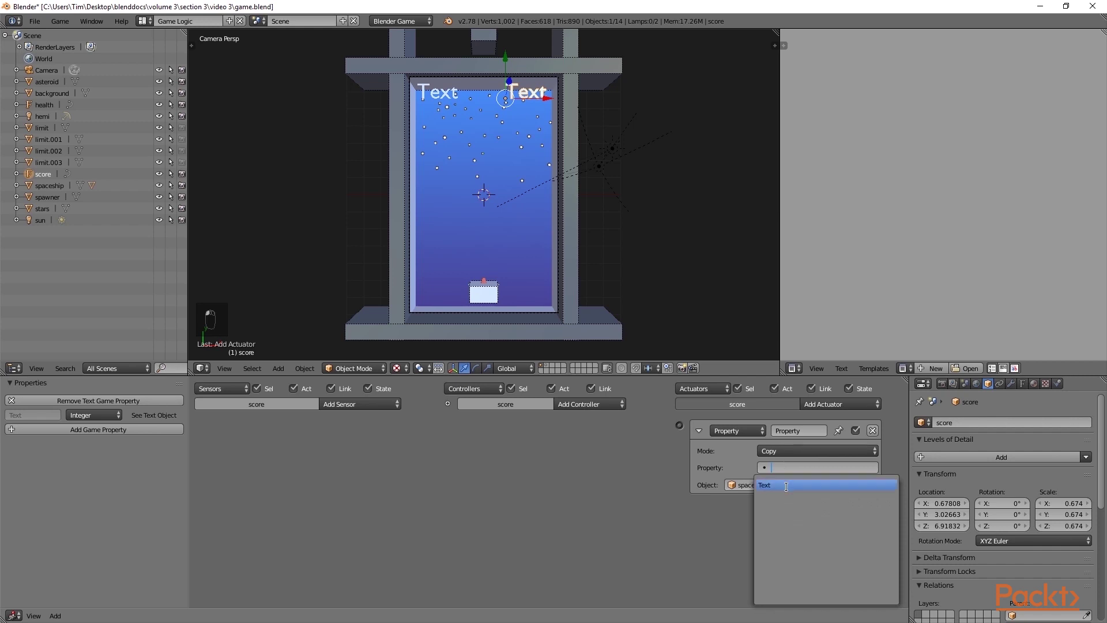
click(786, 487)
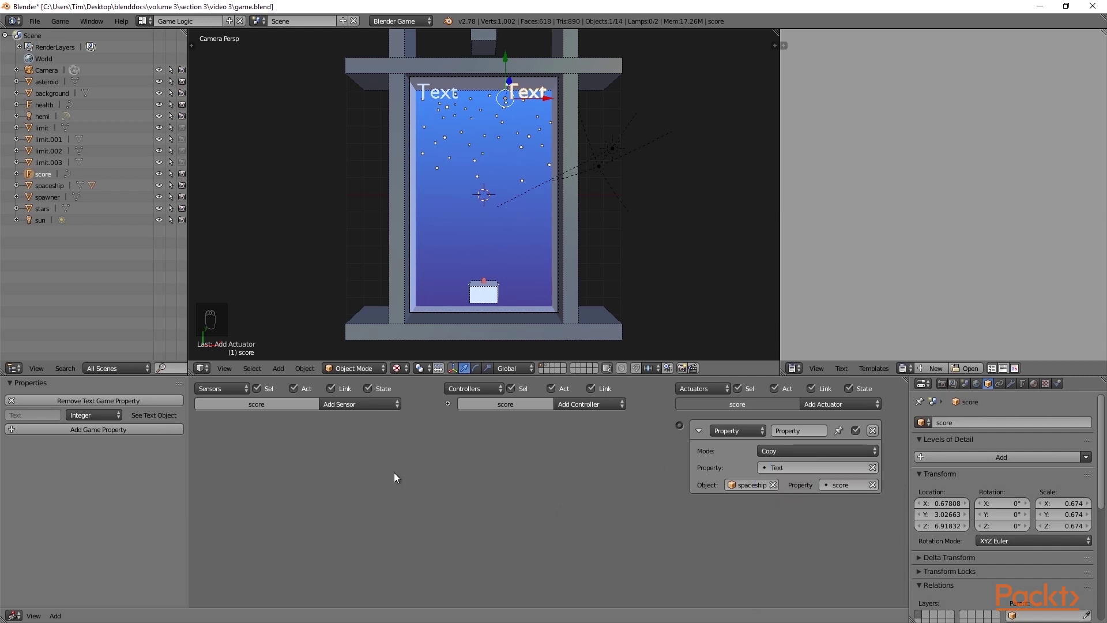
Add a Property actuator in Copy mode to the health text.
right_click(445, 95)
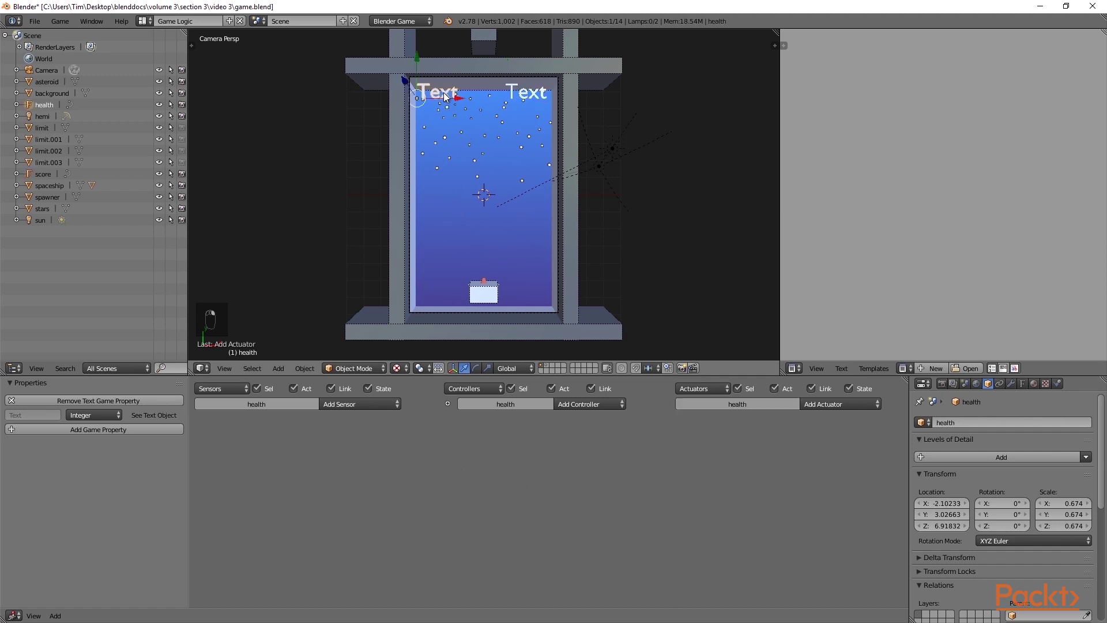
click(833, 407)
click(847, 255)
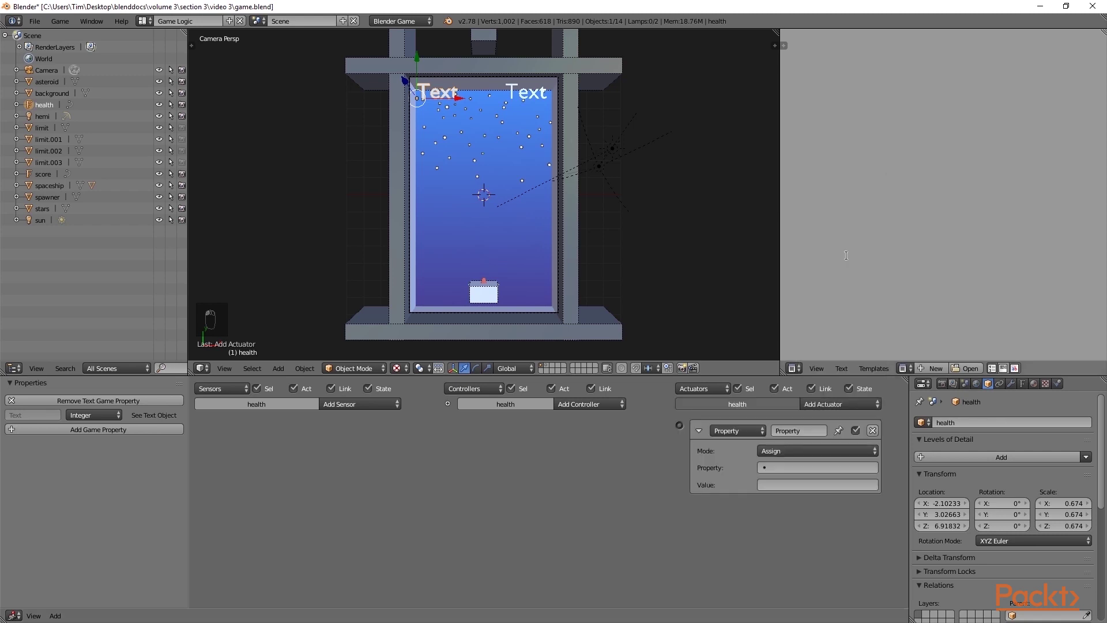
click(791, 466)
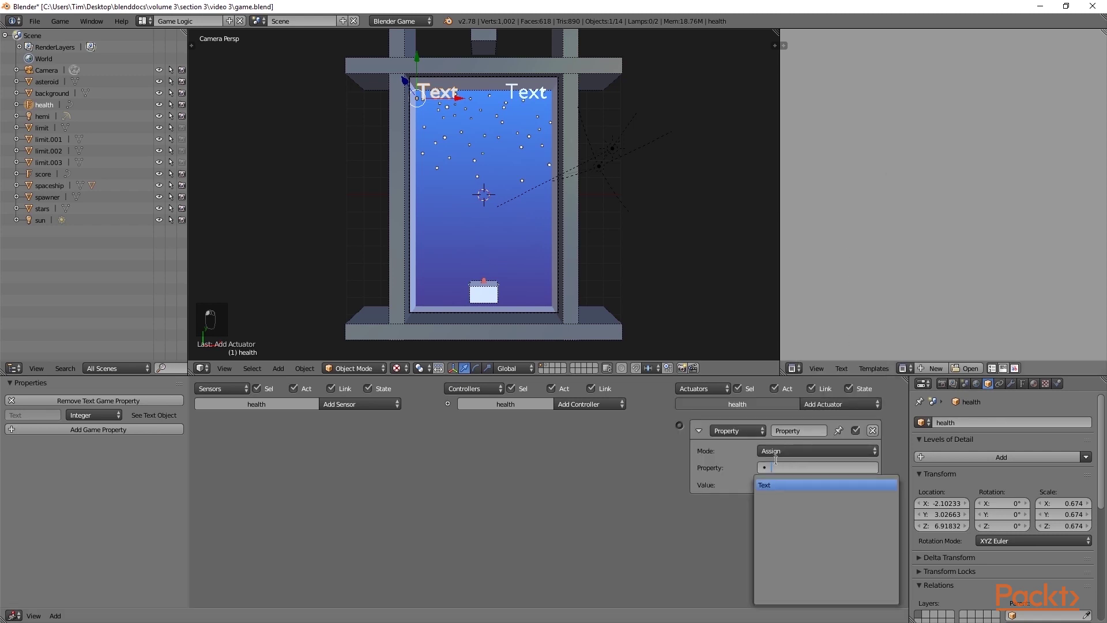
click(780, 451)
click(781, 408)
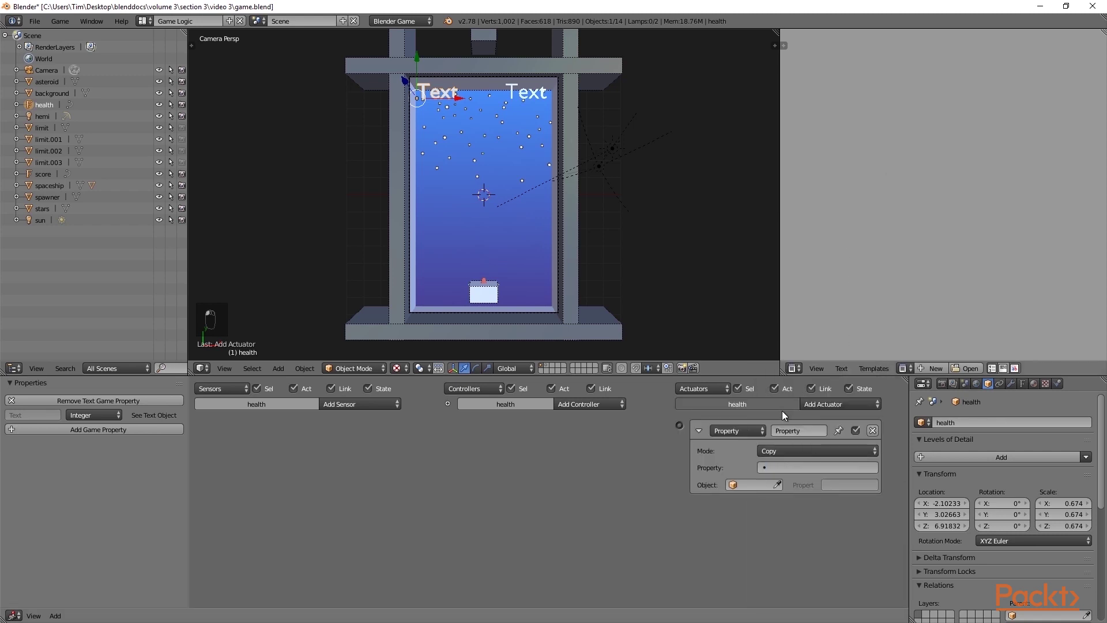
Set the actuator to copy spaceship's health property into the Text property.
click(790, 469)
click(789, 484)
click(759, 485)
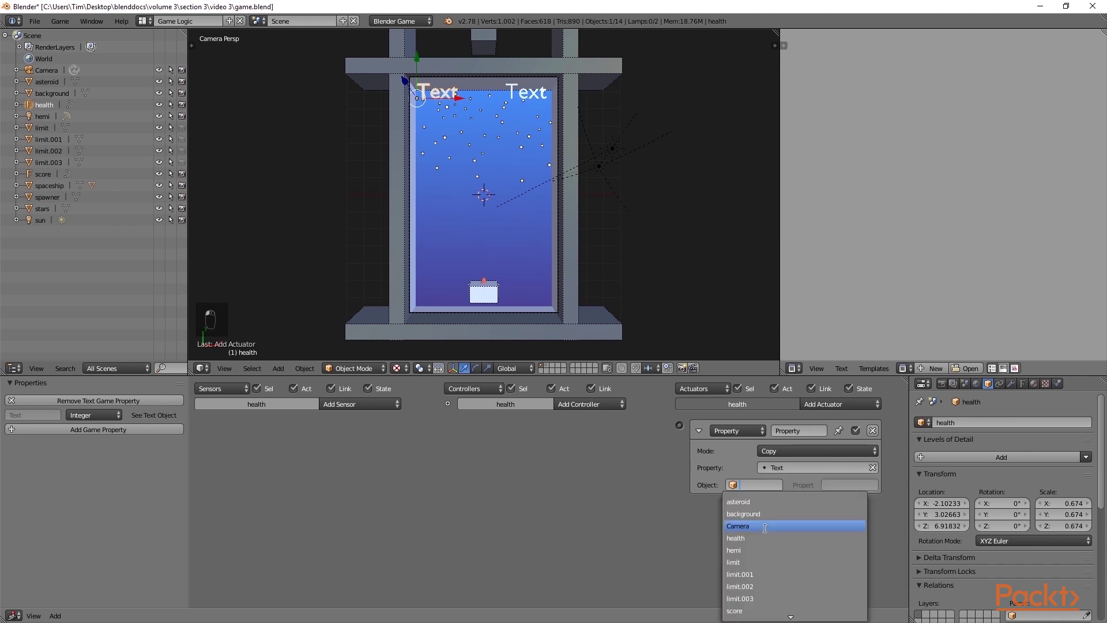
text(sp)
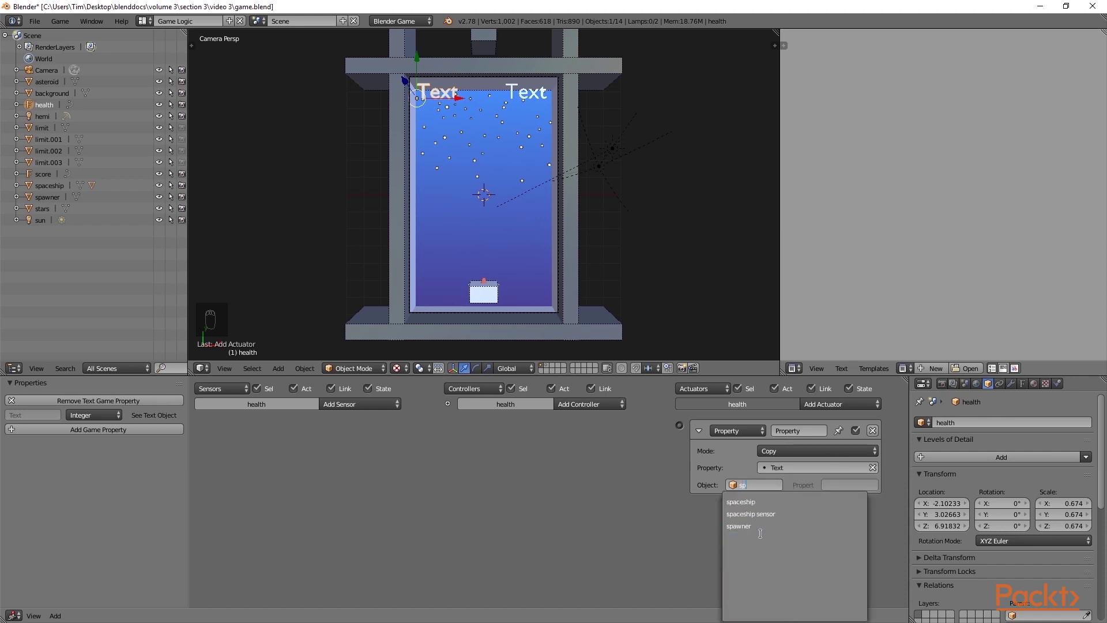
text(aceship)
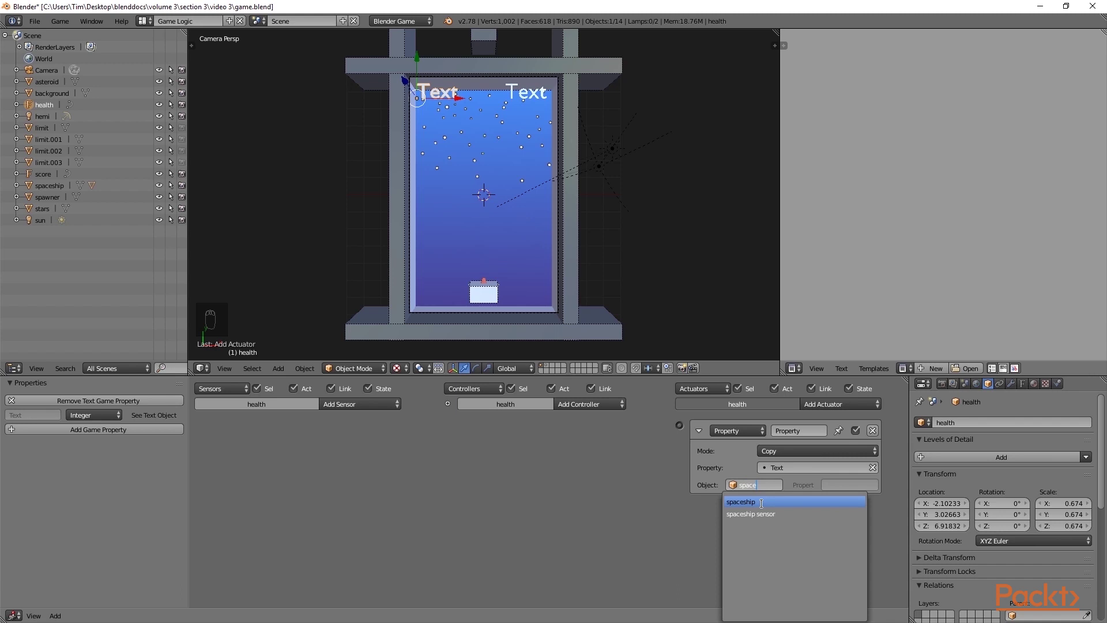
click(761, 502)
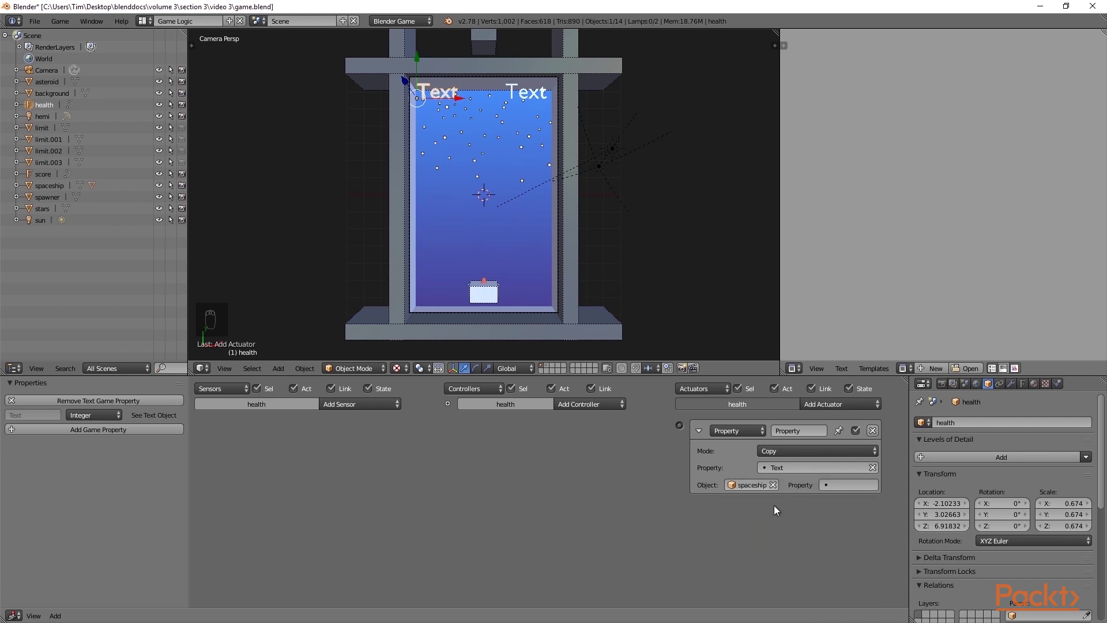
click(828, 486)
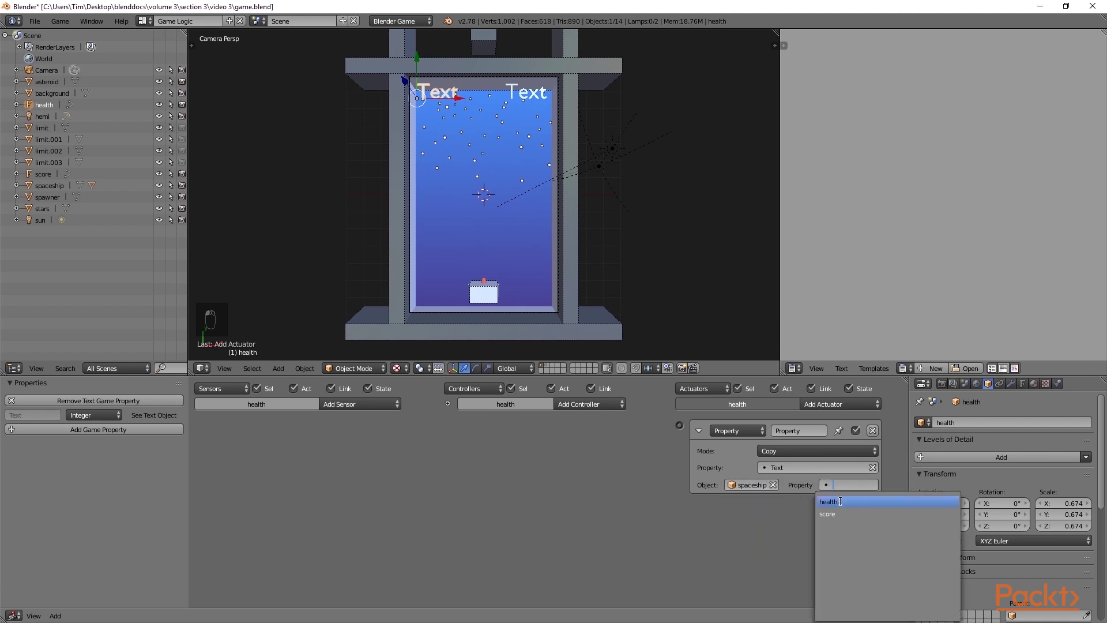
click(841, 501)
click(369, 403)
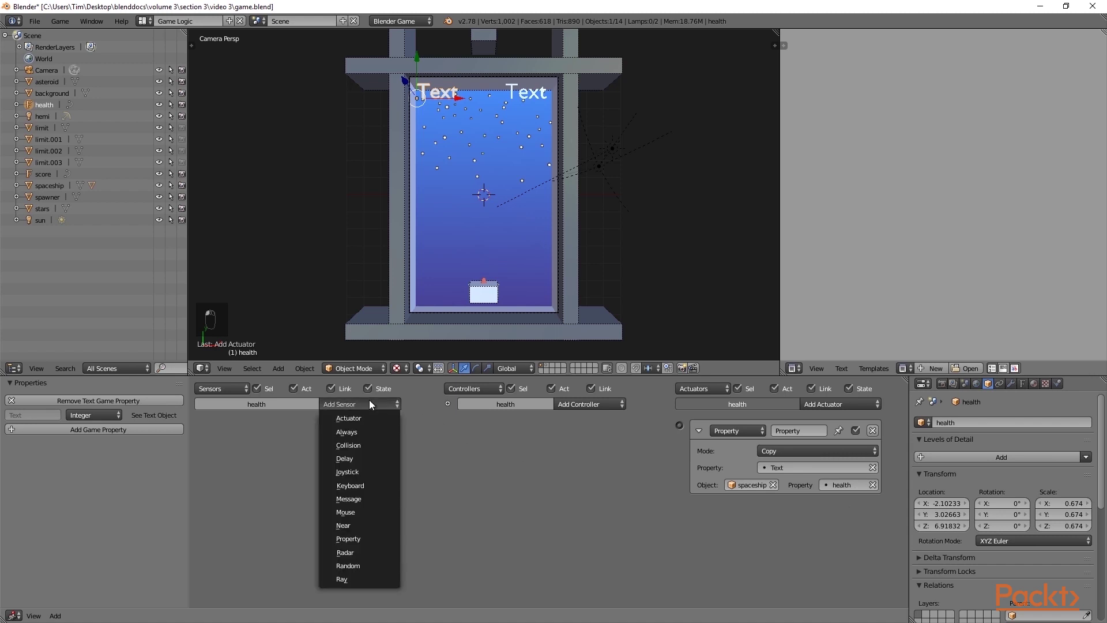
Add a true-pulse Always sensor to the health text, delete it, and select the spaceship.
click(367, 430)
click(203, 455)
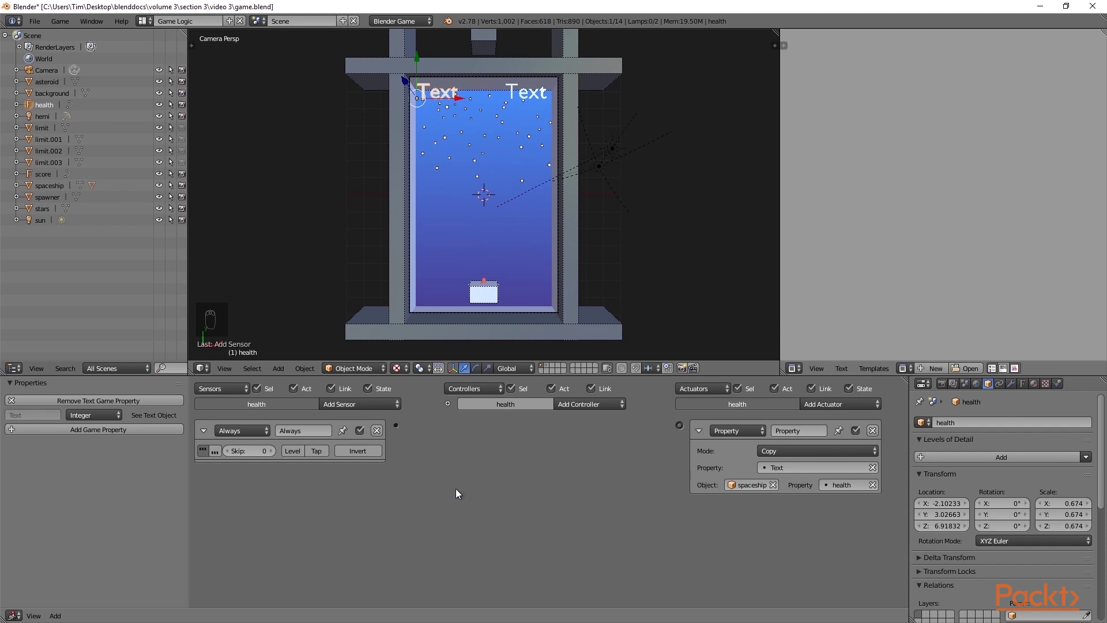
click(377, 430)
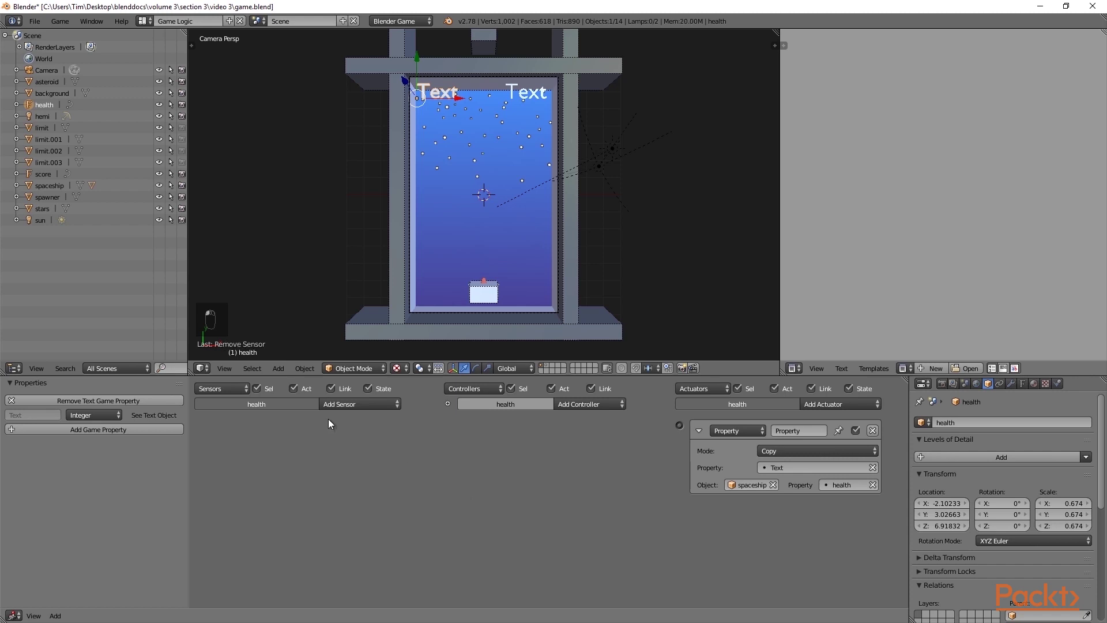
right_click(484, 279)
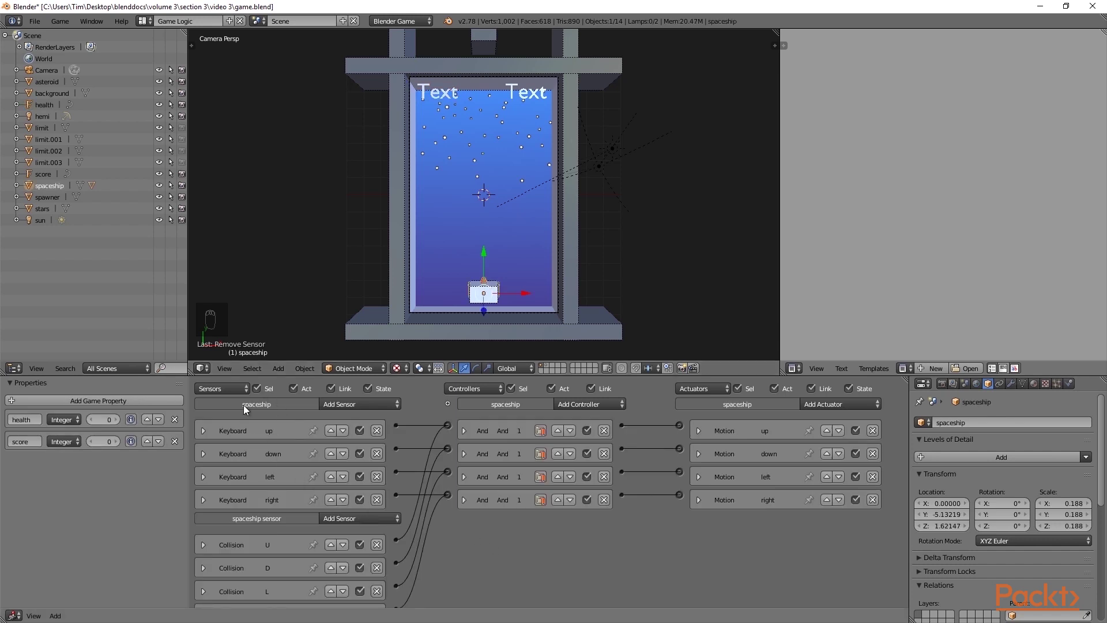
Add a Property sensor on the spaceship set to Changed, watching health.
click(346, 405)
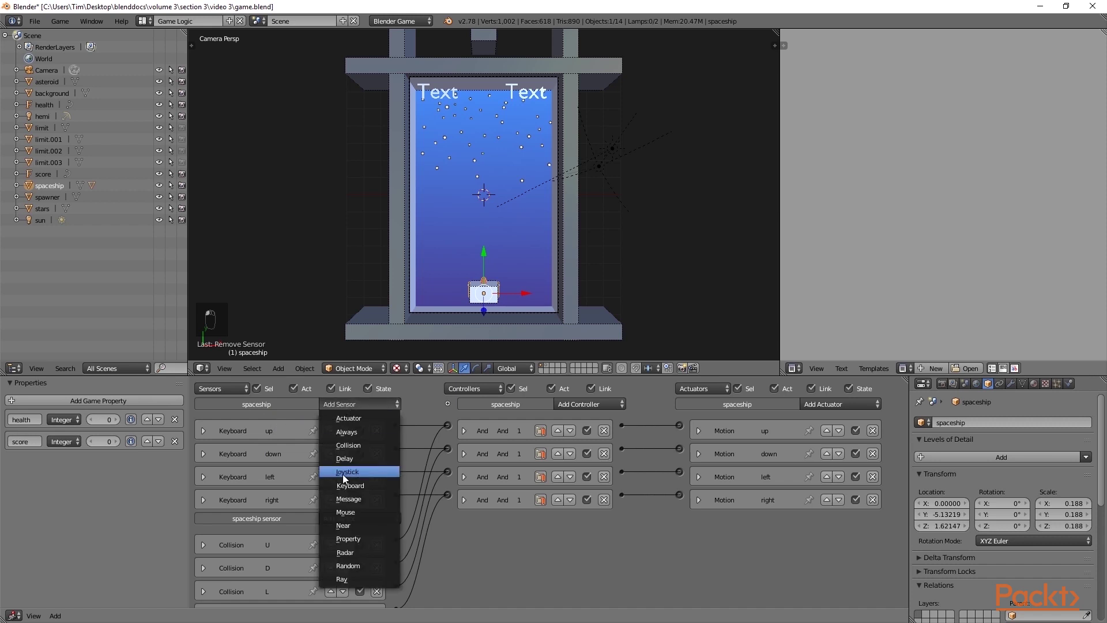
click(354, 538)
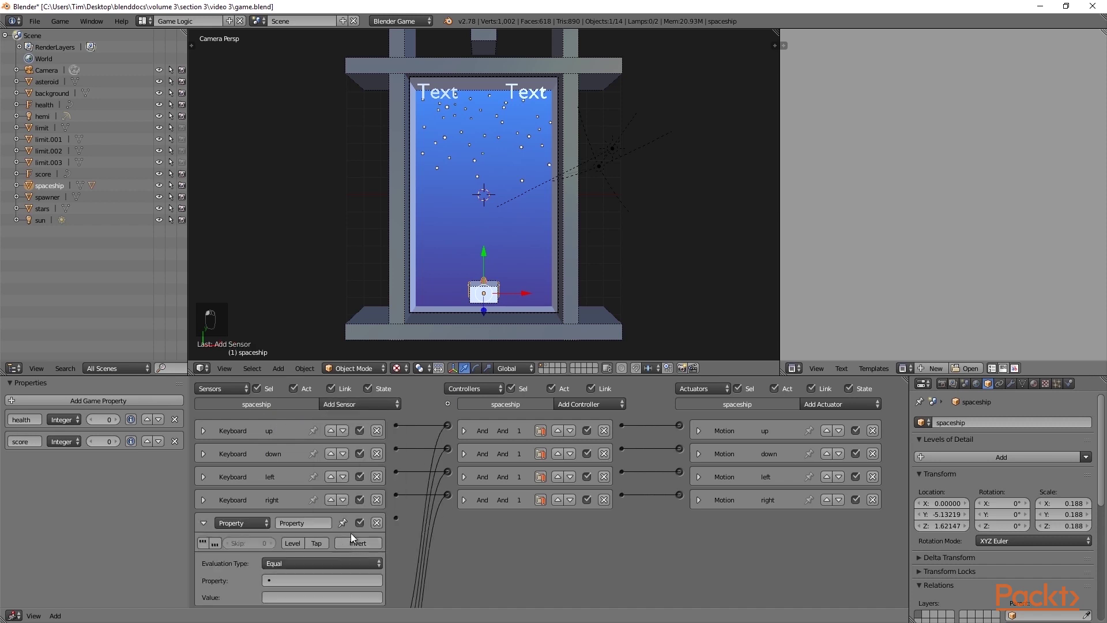
click(333, 562)
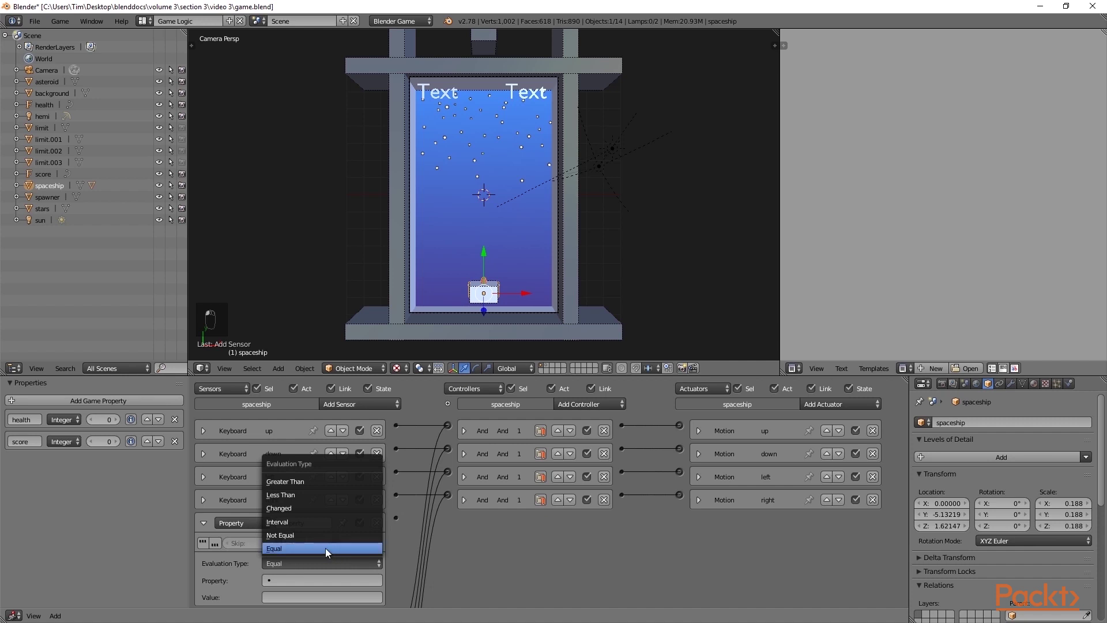
click(299, 503)
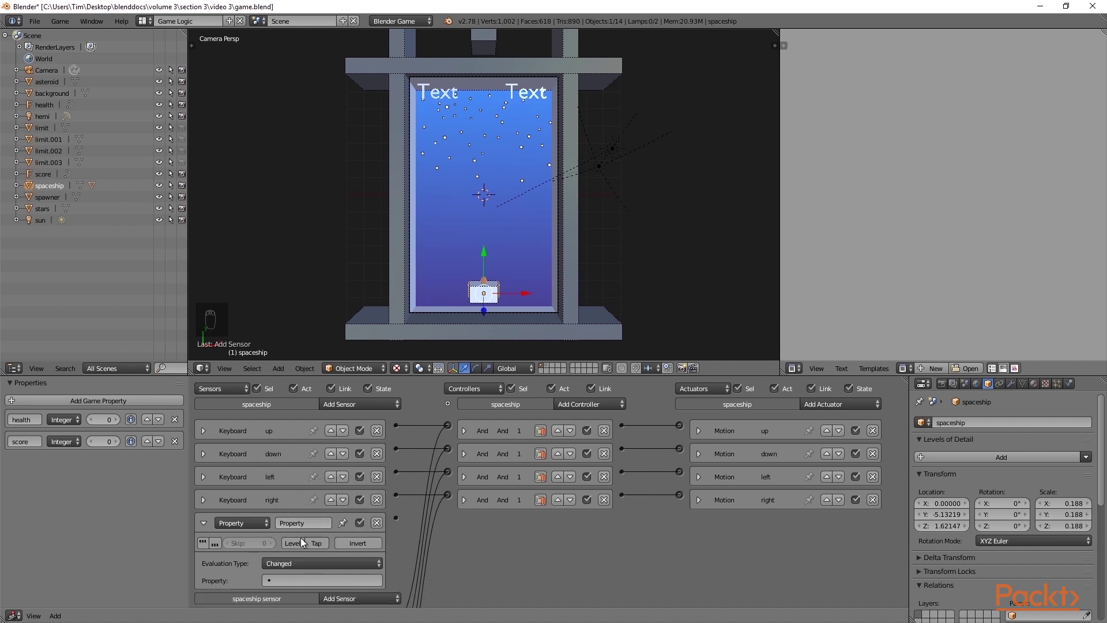
click(310, 582)
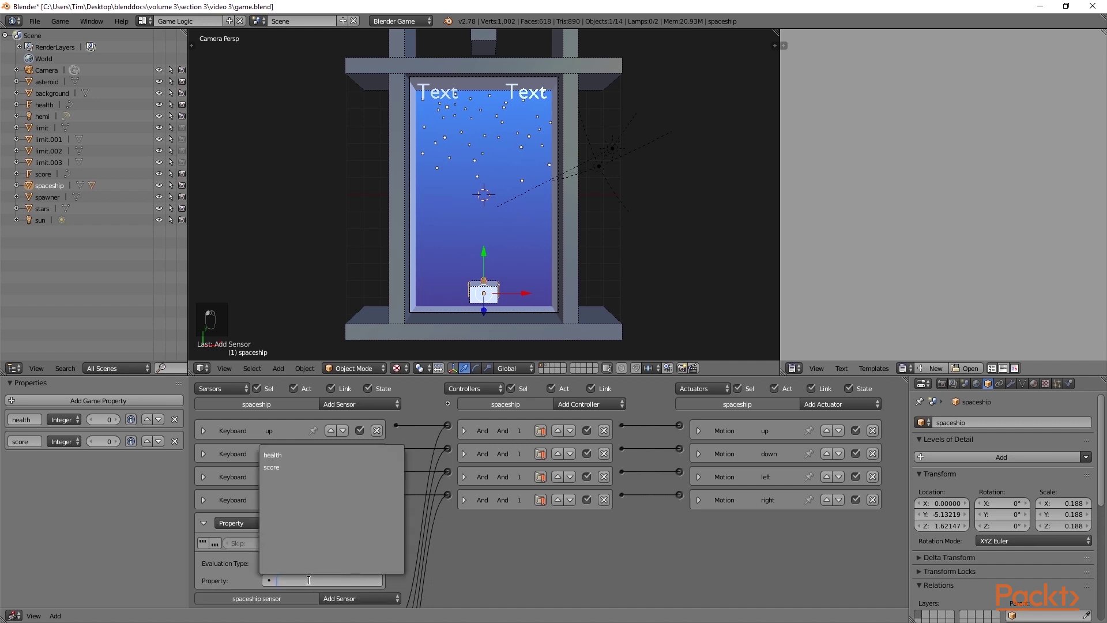
click(314, 455)
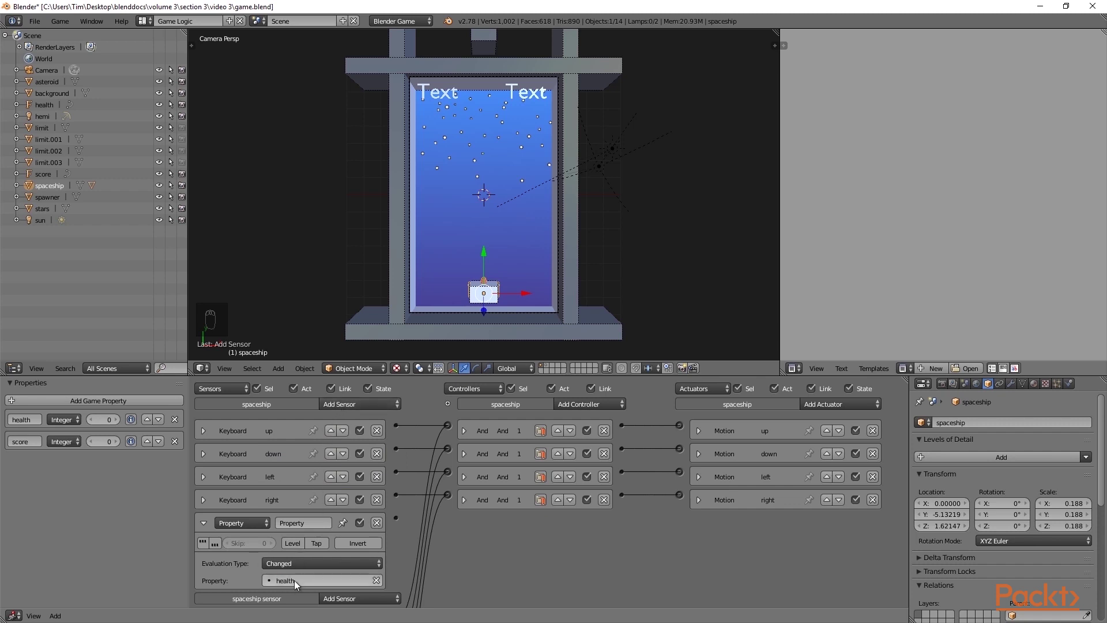
Add a second Property sensor, Property.001, set to Changed, watching score.
click(356, 407)
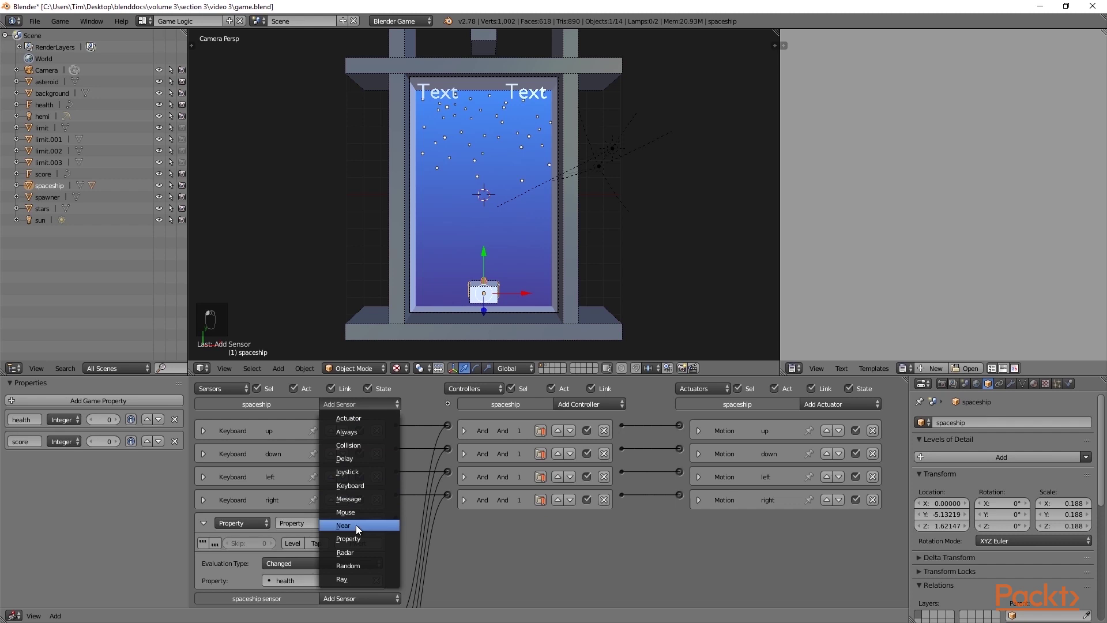
click(349, 539)
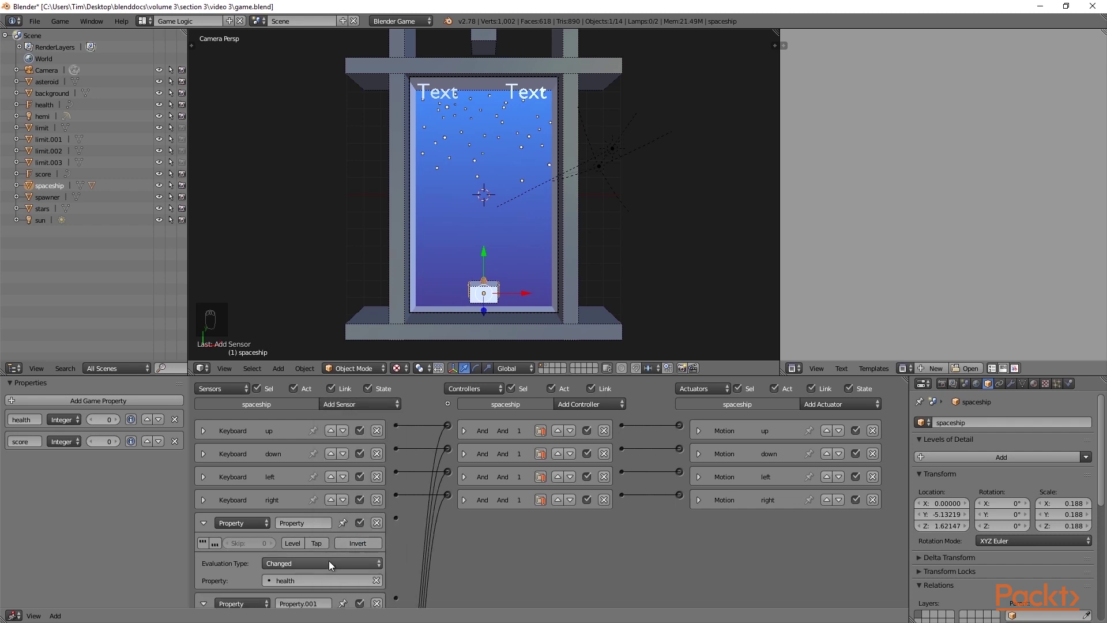
middle_drag(330, 561, 330, 454)
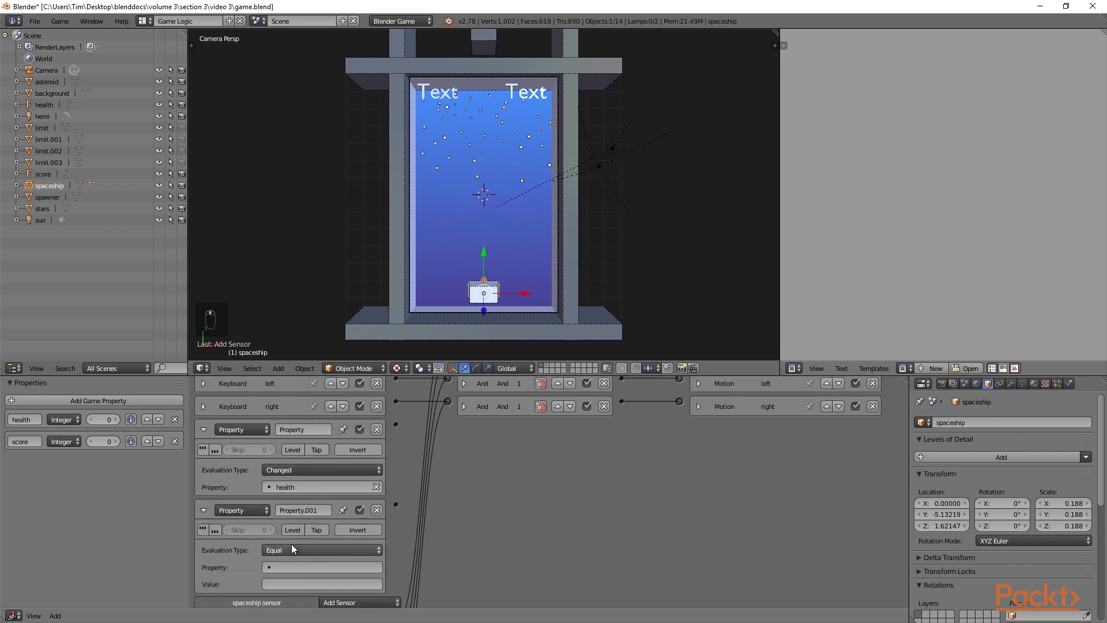
click(292, 545)
click(302, 493)
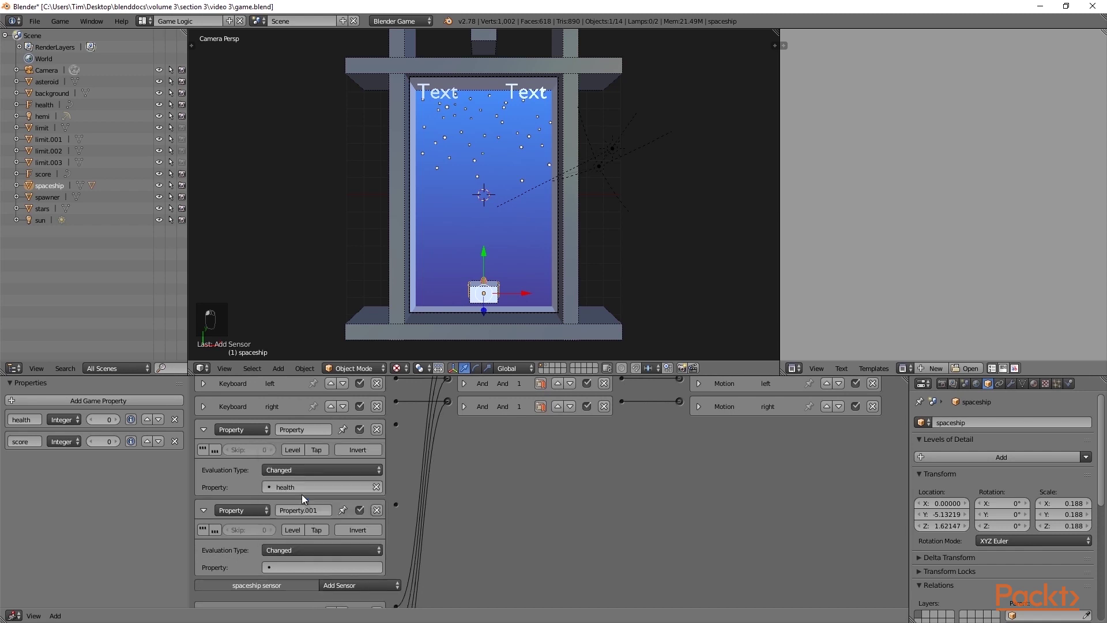
click(306, 568)
click(302, 453)
middle_drag(541, 461, 541, 555)
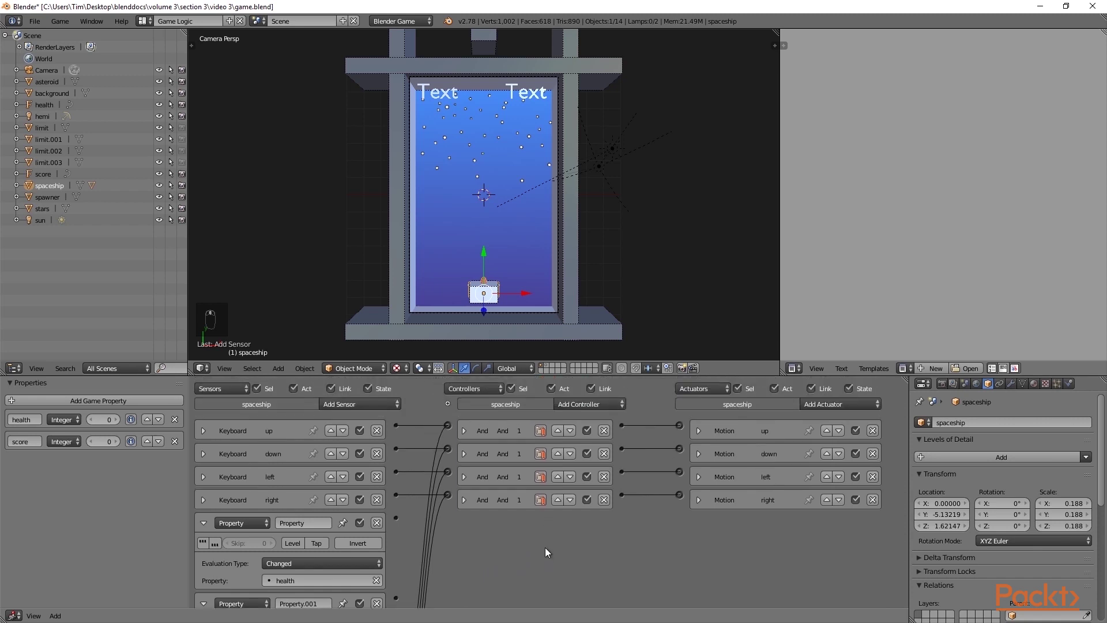
Add an Or controller on the spaceship and link the Property sensors to it.
click(572, 405)
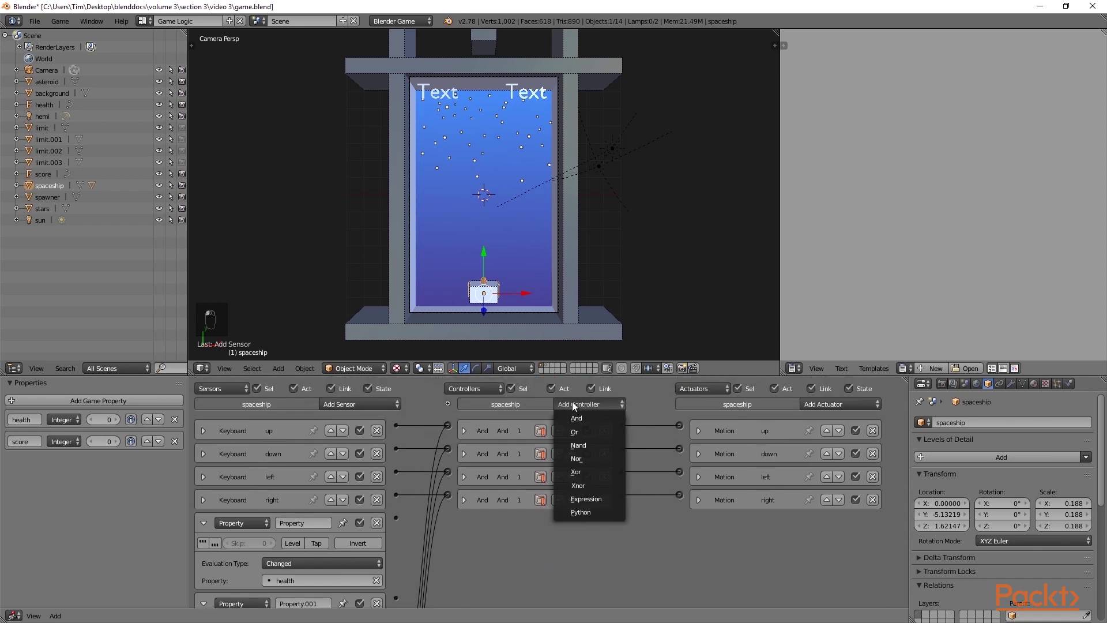
click(575, 432)
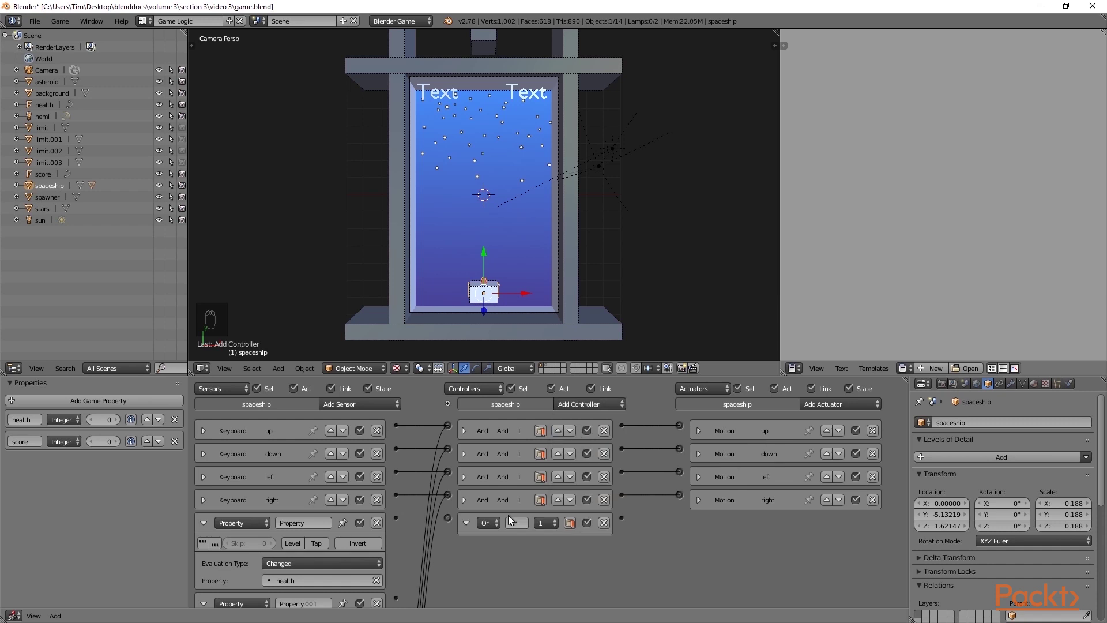
middle_drag(495, 515, 495, 506)
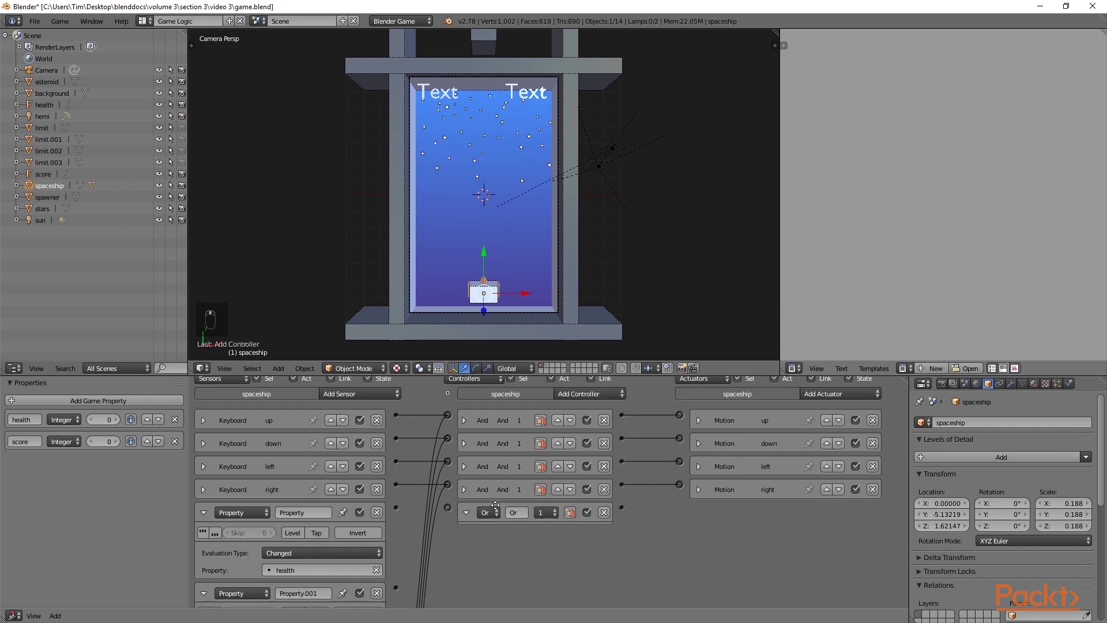
scroll(496, 506, down, 3)
drag(428, 497, 447, 465)
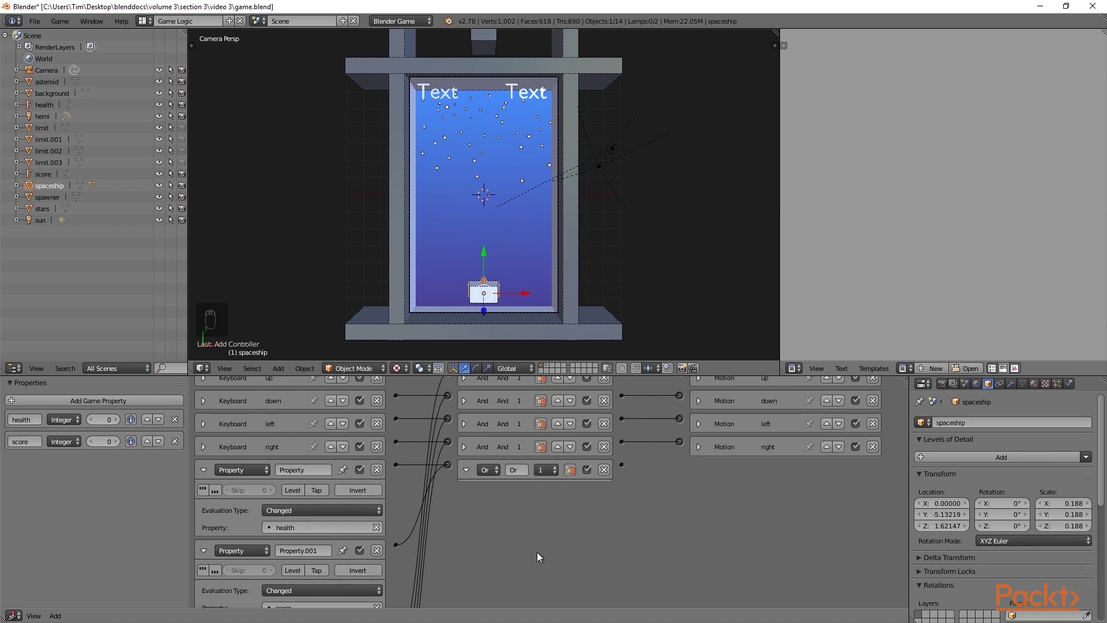
drag(662, 496, 662, 498)
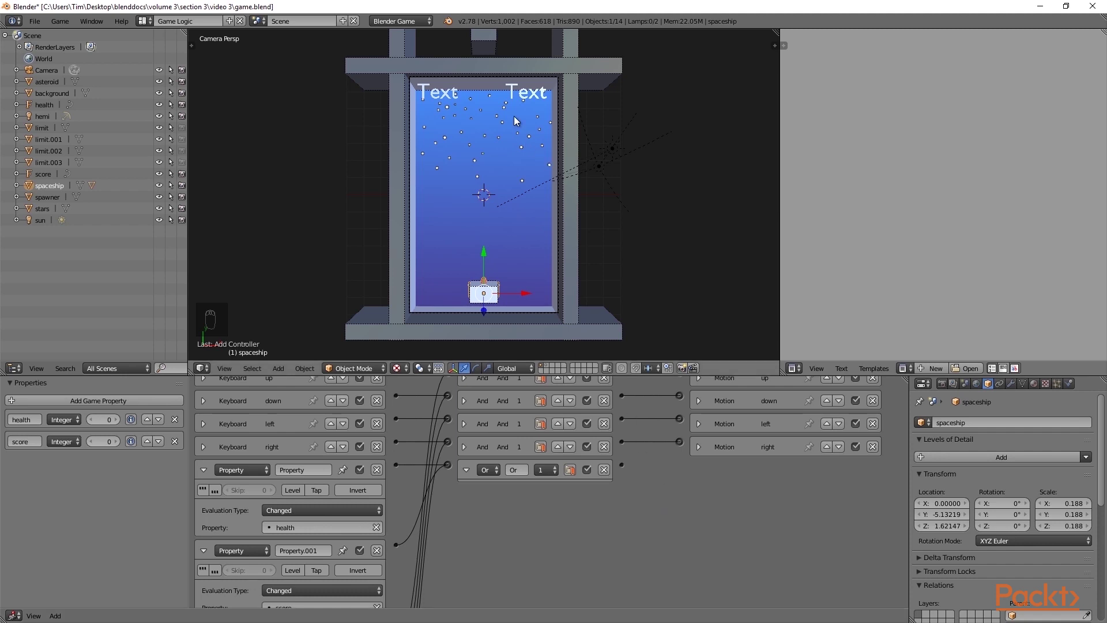
Add both text objects to the selection and link the Or controller to their Property actuators.
shift+right_click(534, 94)
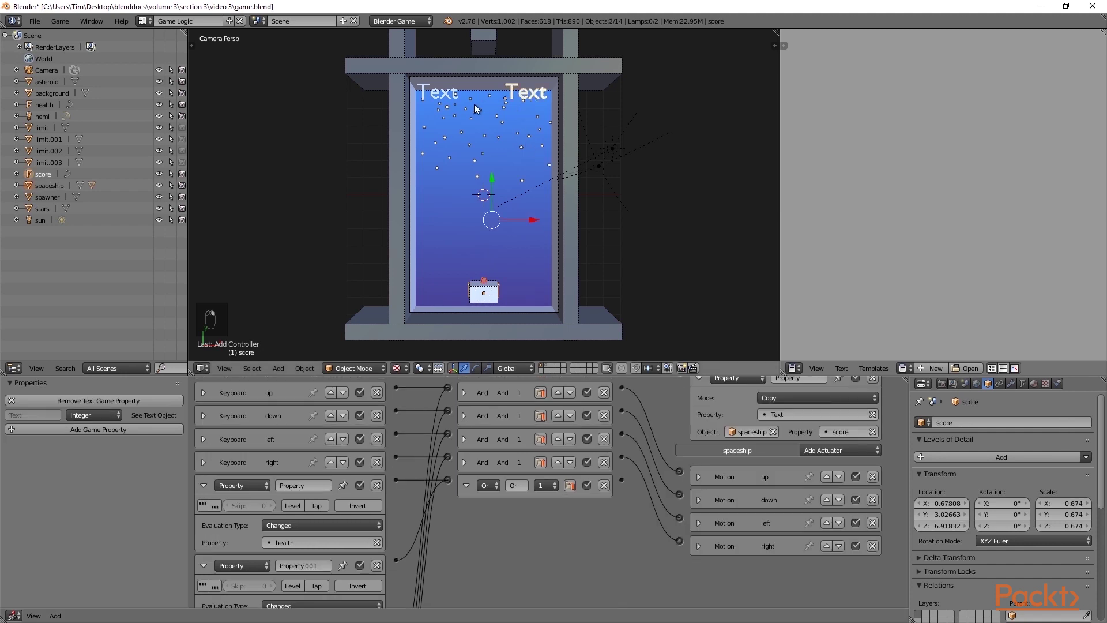
shift+right_click(448, 95)
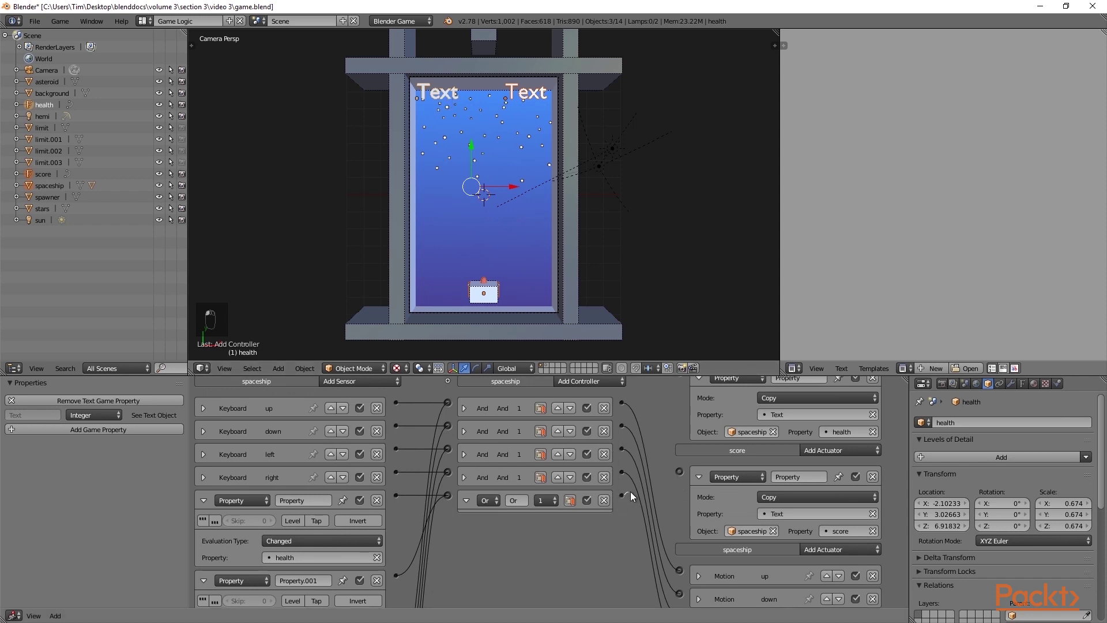
drag(673, 475, 681, 476)
scroll(641, 482, up, 3)
drag(623, 544, 680, 421)
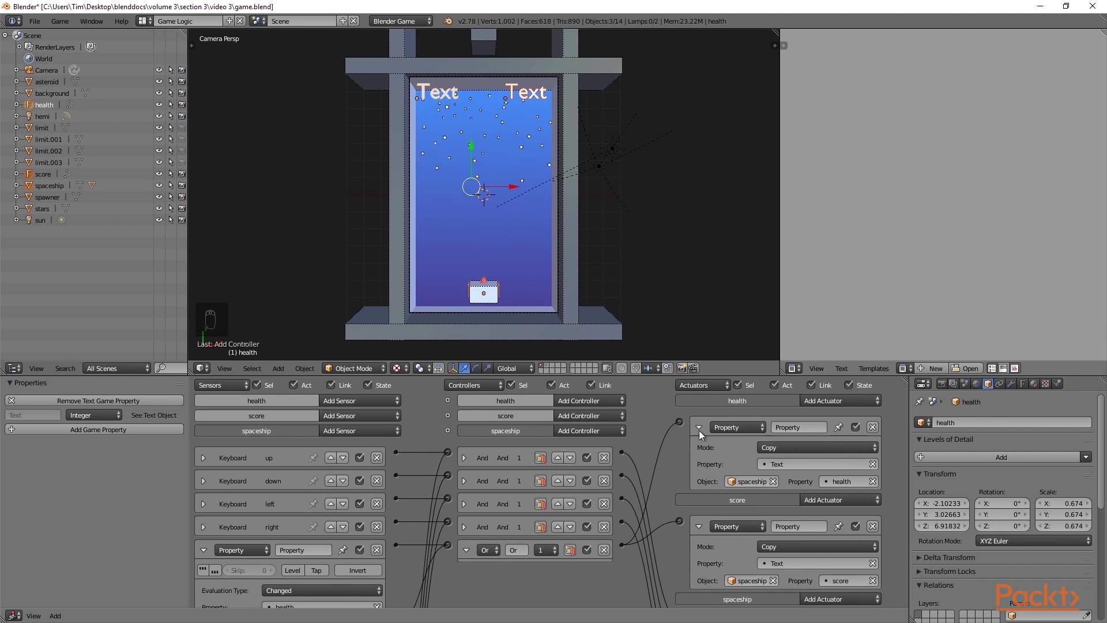
Collapse the two display actuators, the Or controller and both Property sensors.
click(699, 430)
click(699, 473)
click(468, 551)
click(203, 550)
click(203, 572)
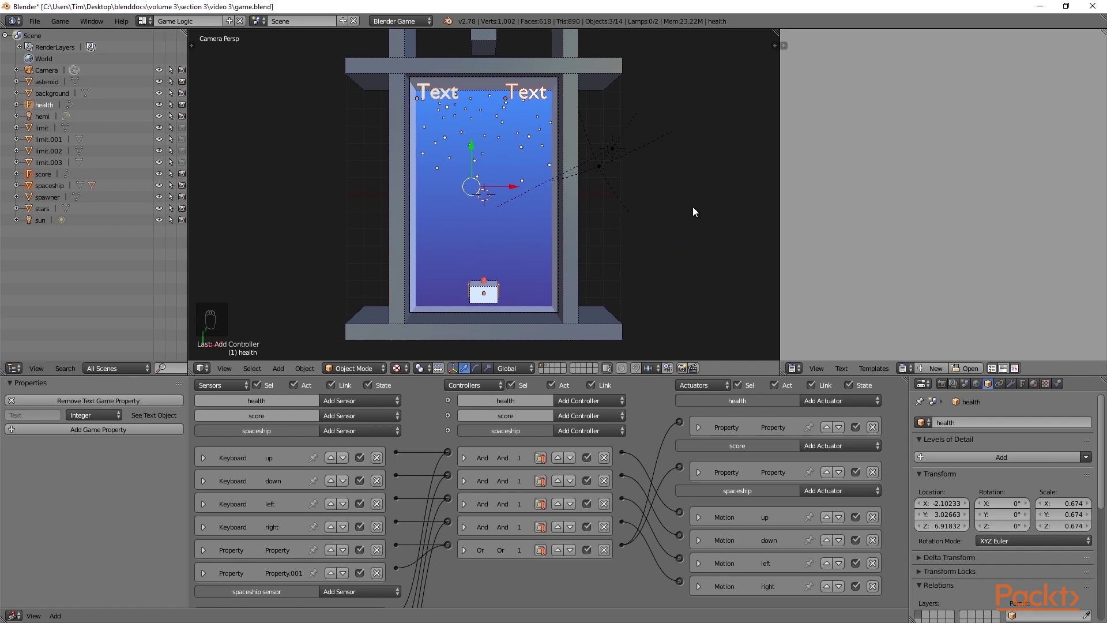
Select only the spaceship and start the game to check the HUD's health and score.
key(a)
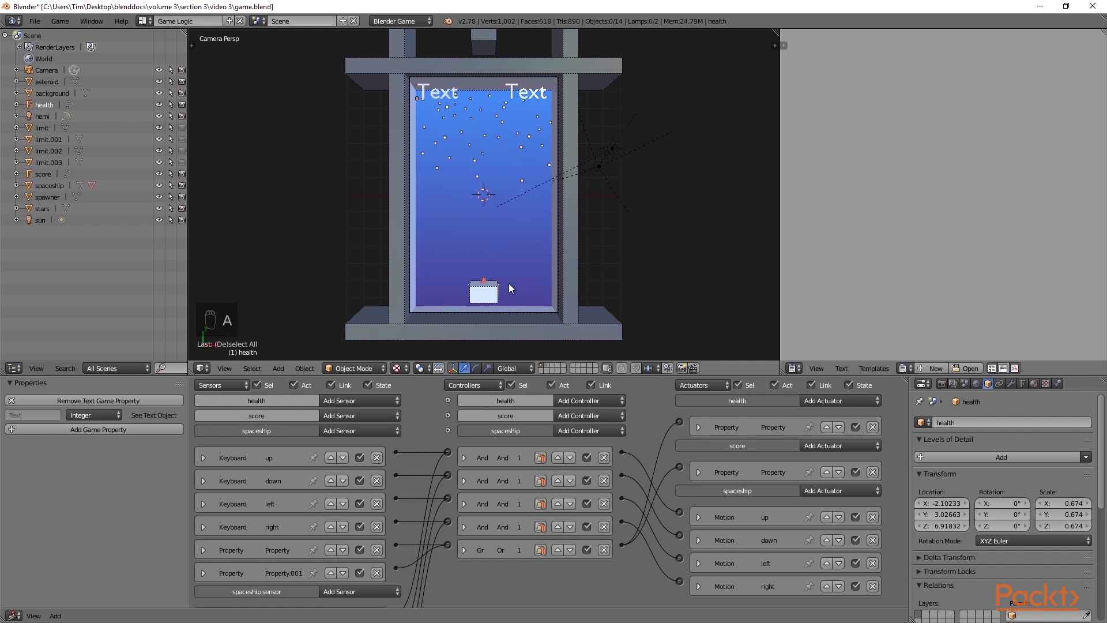
right_click(484, 283)
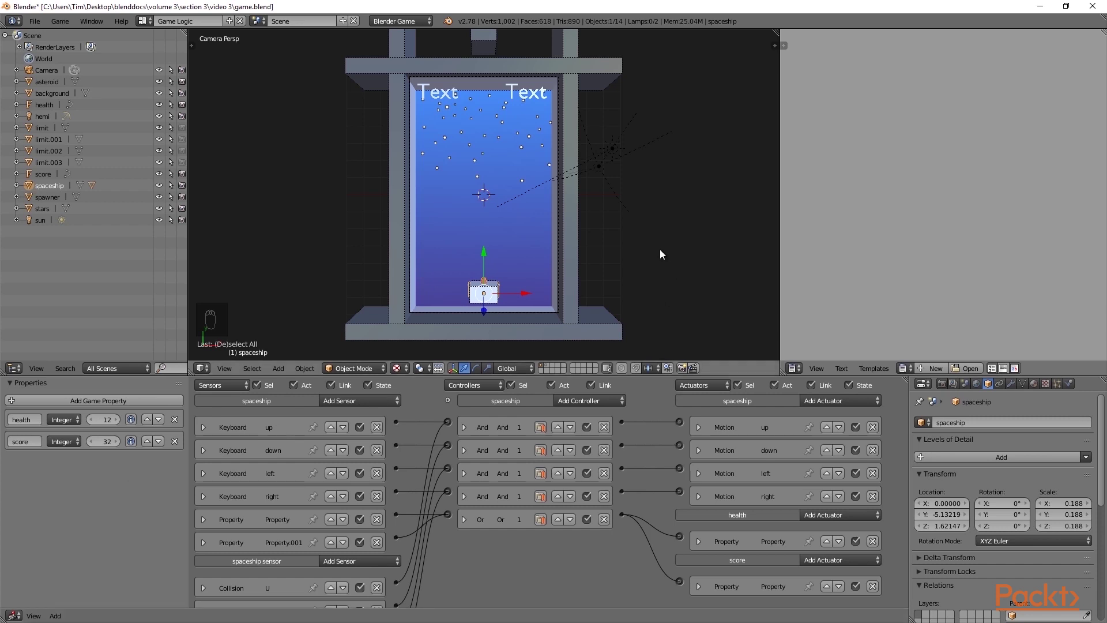
key(p)
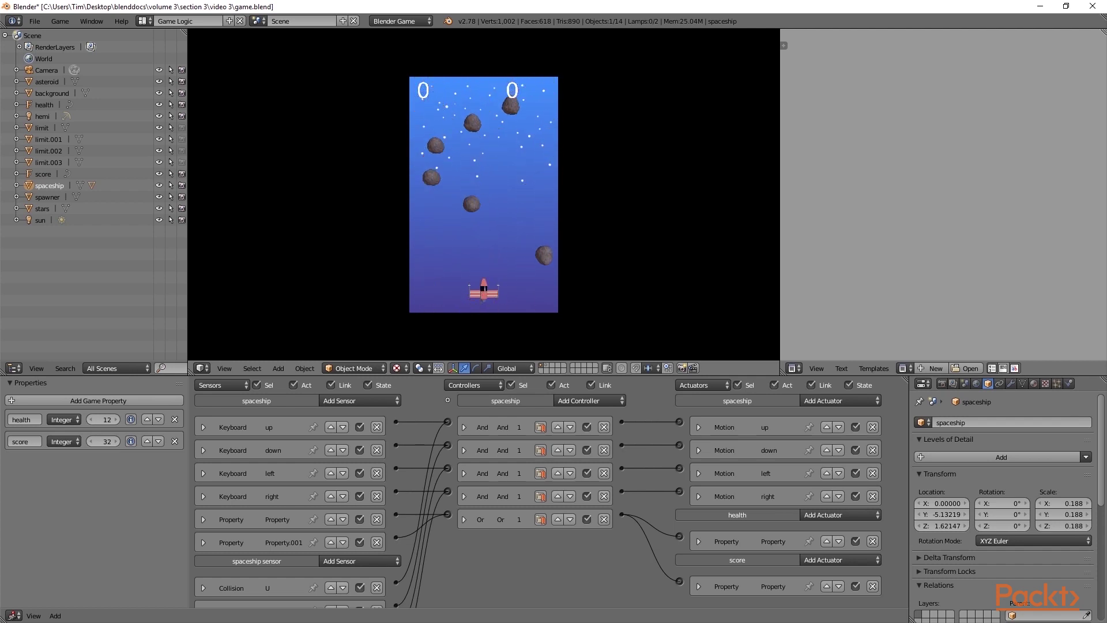
Stop the game, add an Always sensor to the spaceship, and link it to the Or controller.
key(Escape)
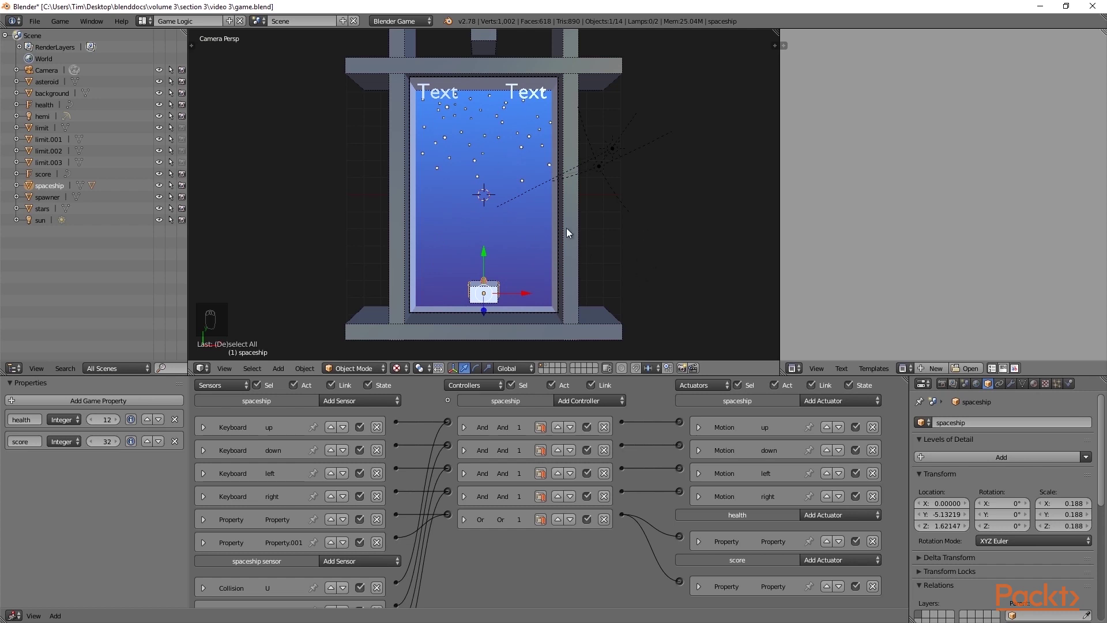
click(338, 401)
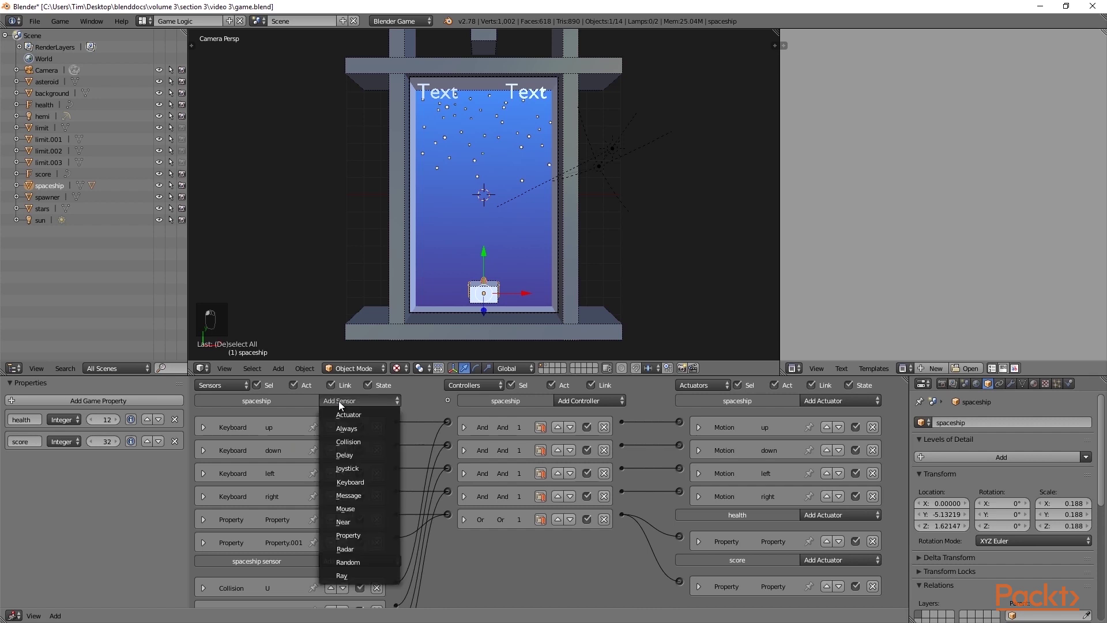
click(345, 431)
ctrl+drag(379, 561, 395, 563)
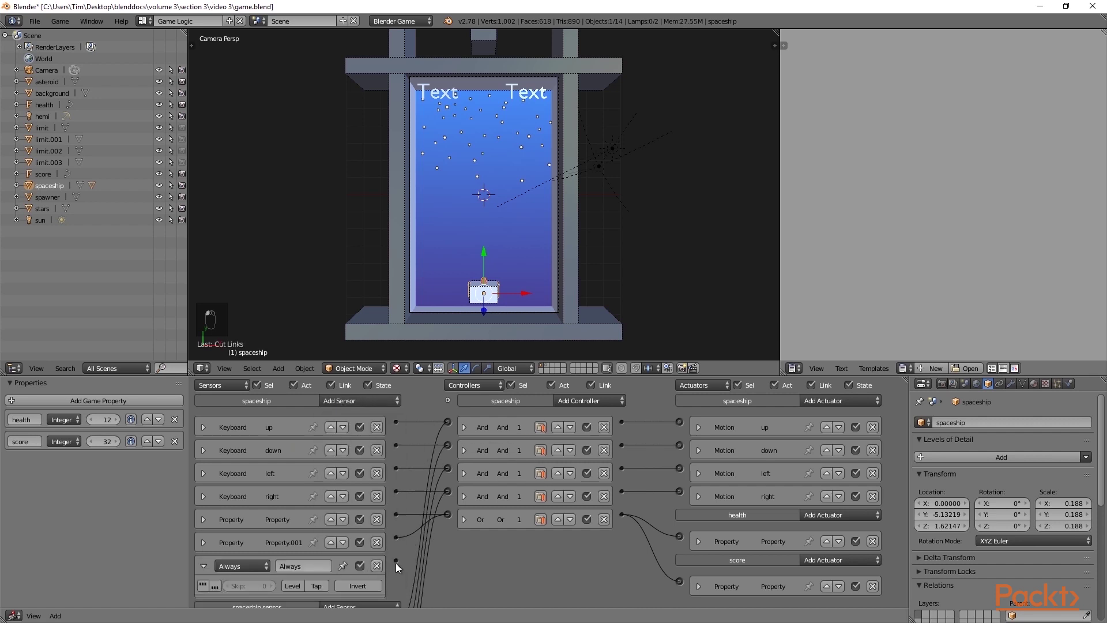
drag(452, 517, 452, 514)
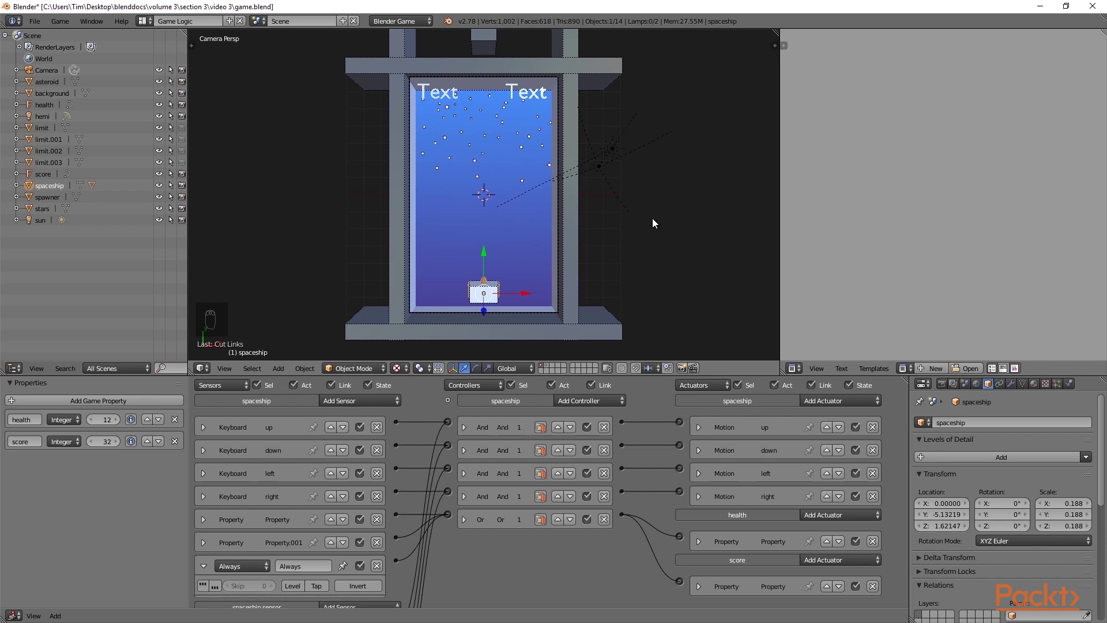
key(p)
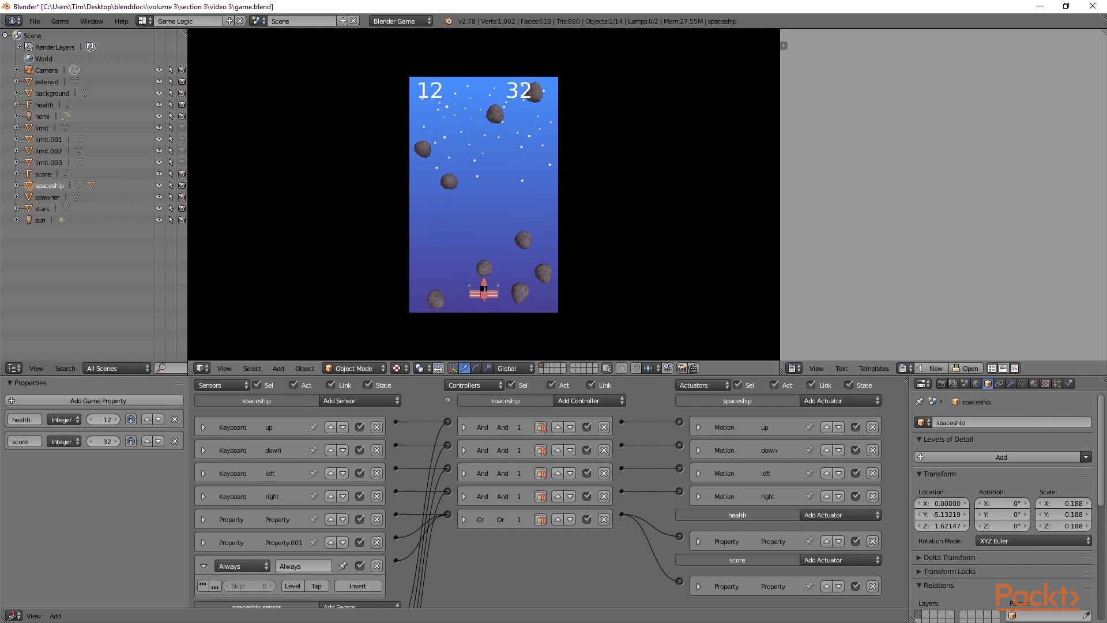
key(Escape)
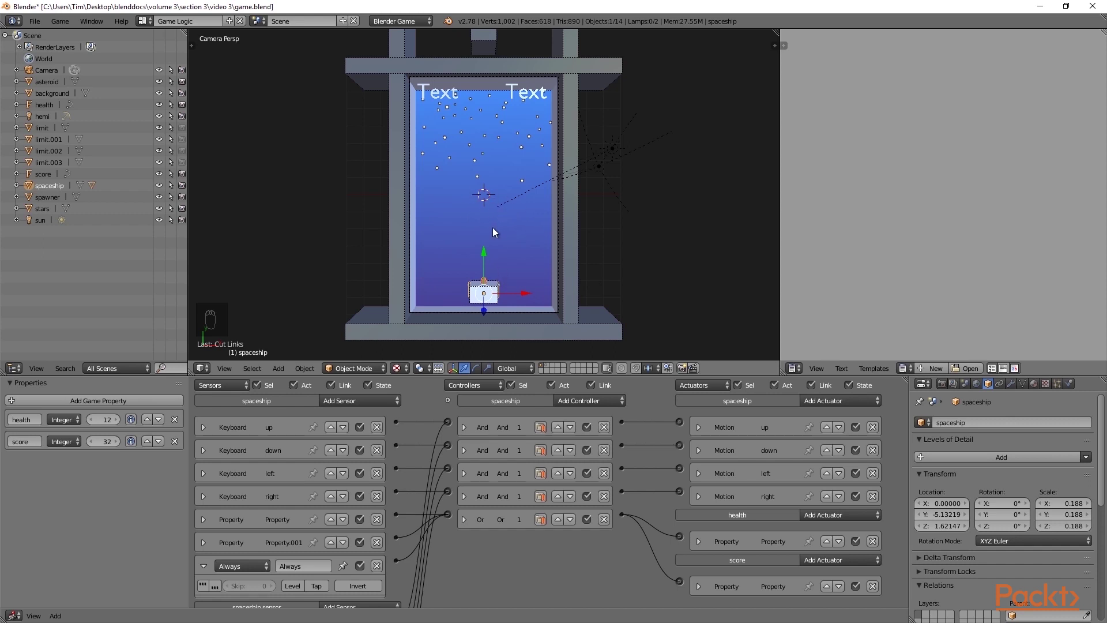
Move the overlapping spaceship sensor object along the Y axis.
right_click(496, 287)
key(g)
key(y)
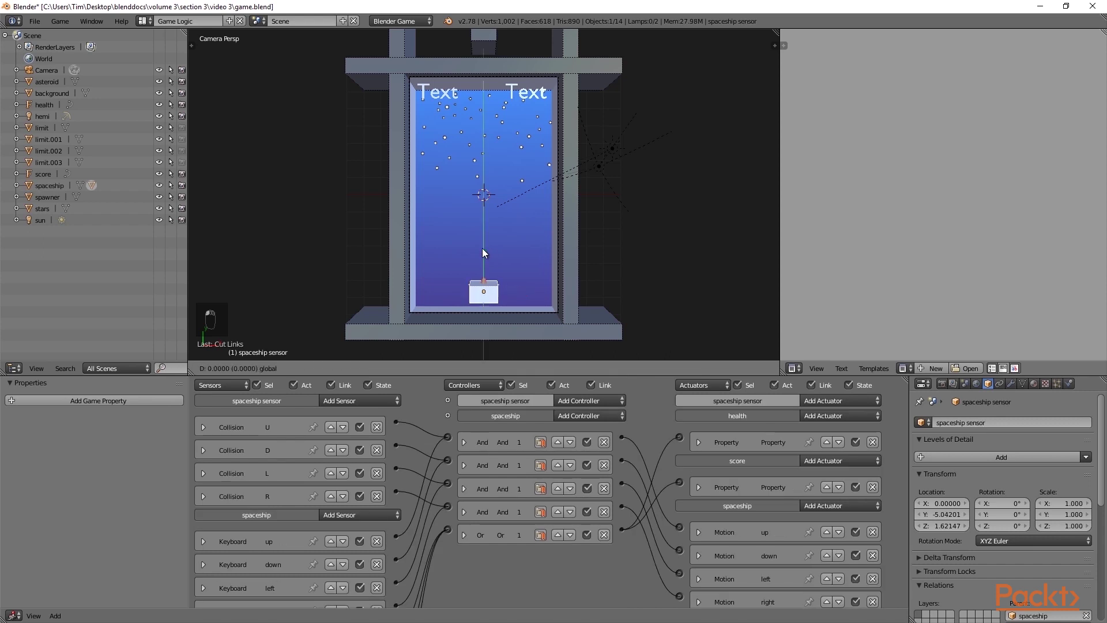
click(483, 244)
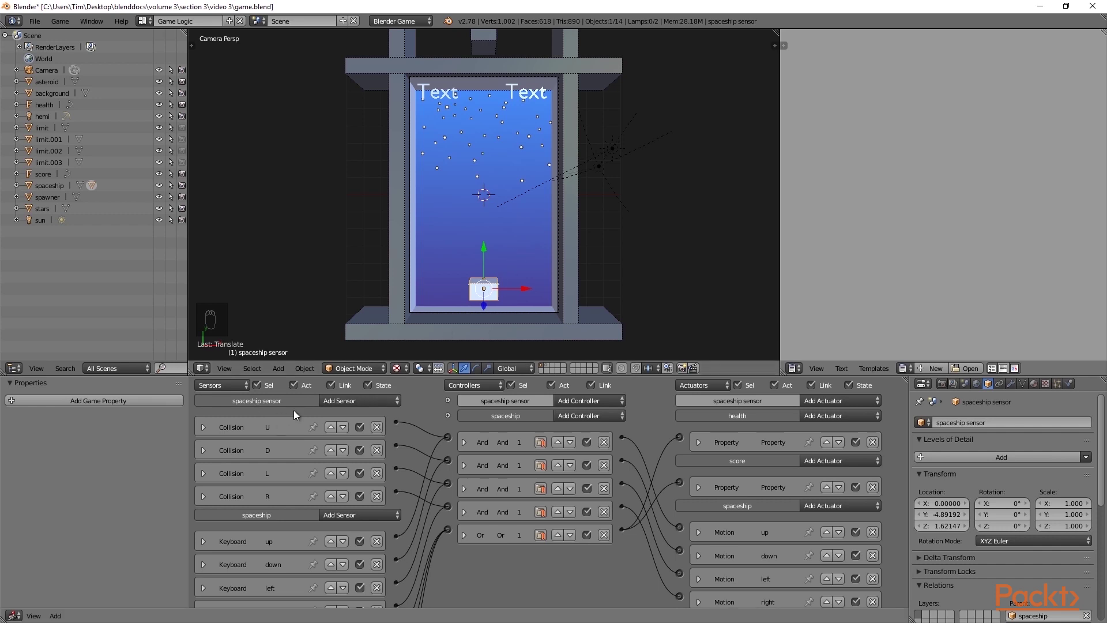
Add a Collision sensor named hit to the spaceship sensor and show the asteroid's layer.
click(342, 402)
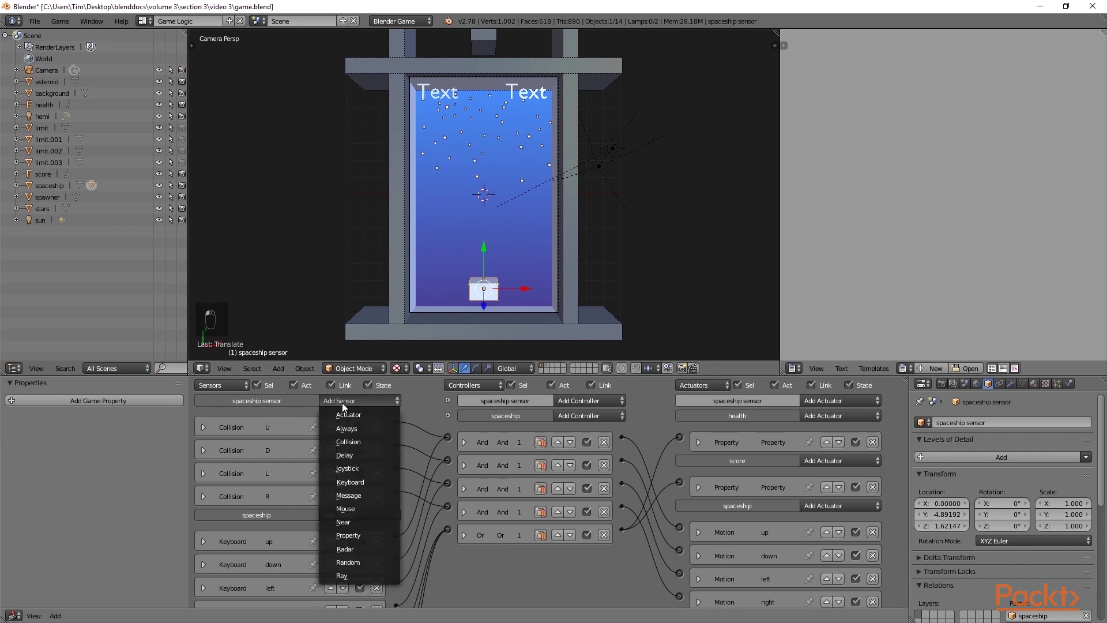
click(353, 443)
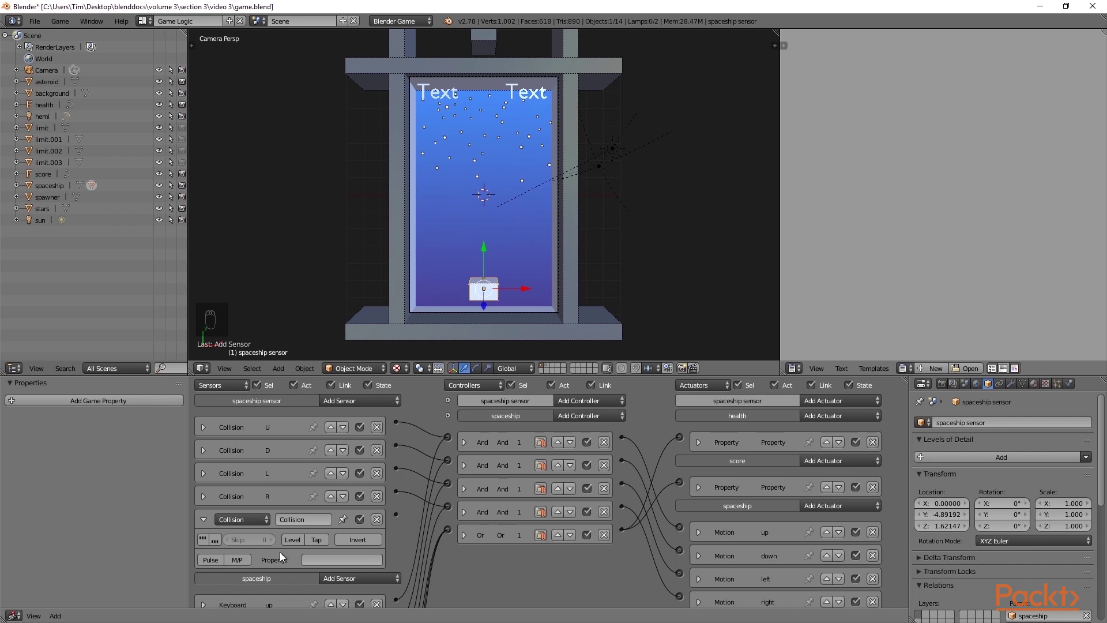
click(292, 520)
text(hit)
key(Return)
click(548, 368)
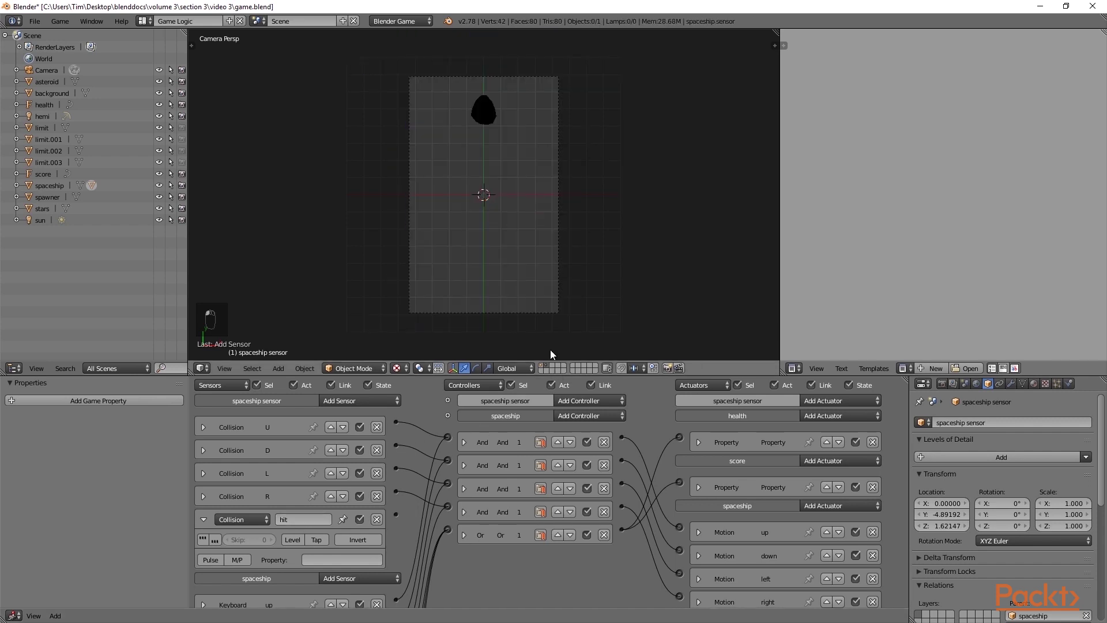
Add a game property named asteroid to the asteroid, then show the main game layer.
right_click(486, 115)
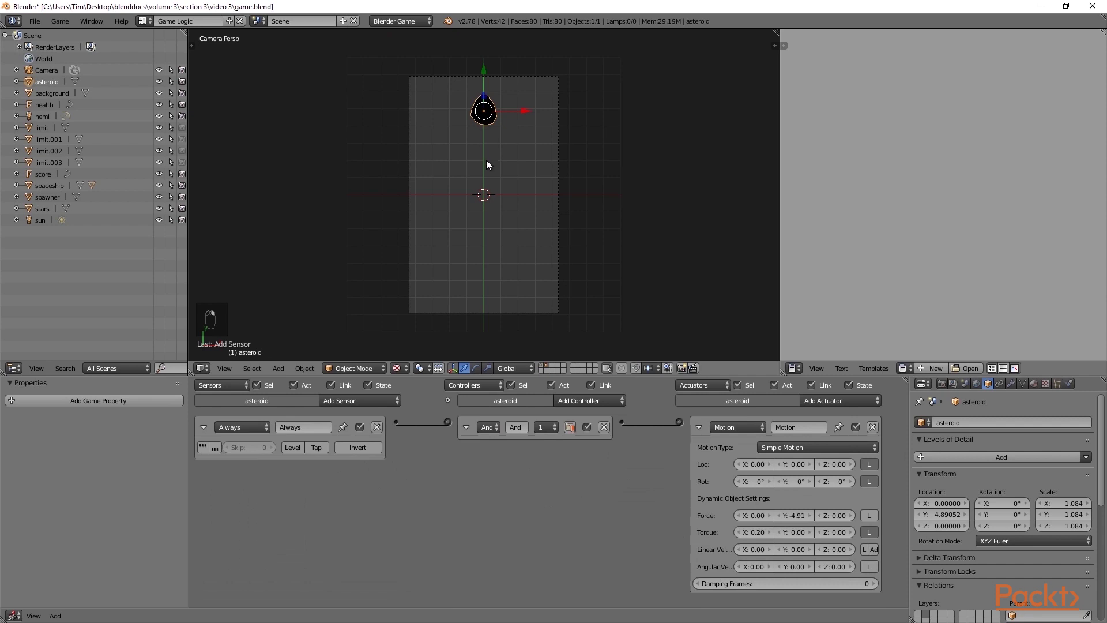
click(56, 403)
text(asteroid)
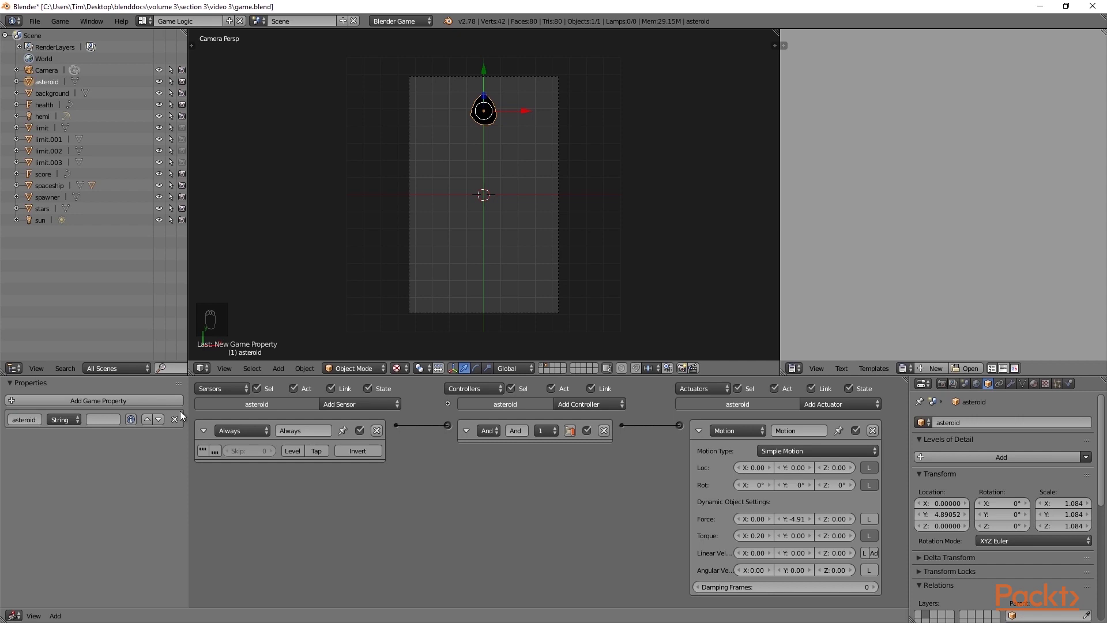
click(33, 419)
key(ctrl+c)
key(Return)
click(542, 366)
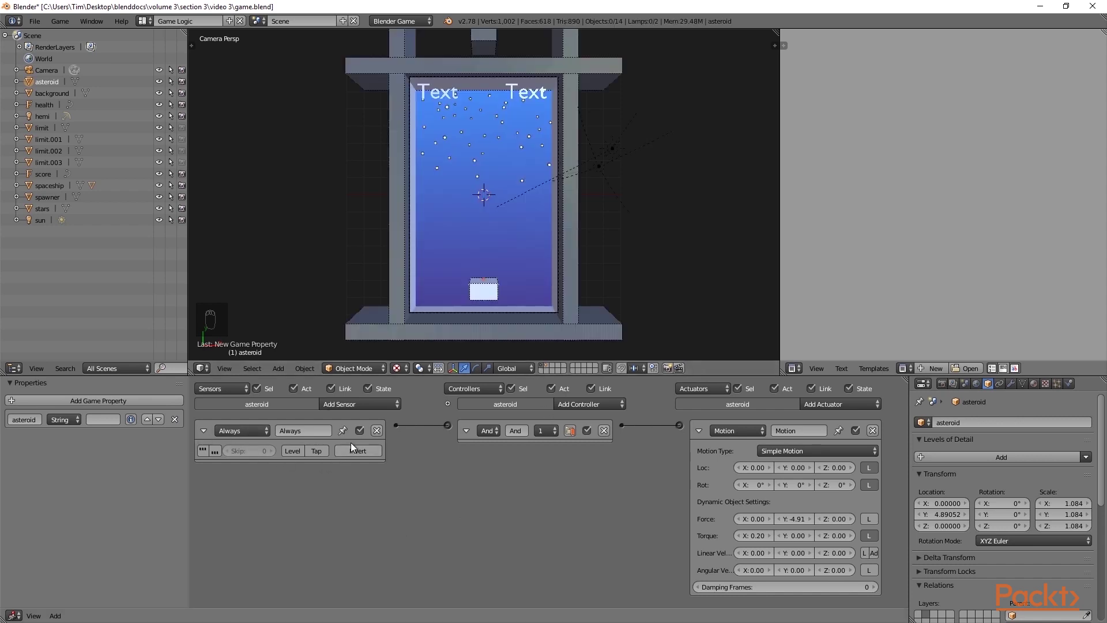
Set the spaceship sensor's hit Collision sensor to detect the asteroid property.
right_click(489, 288)
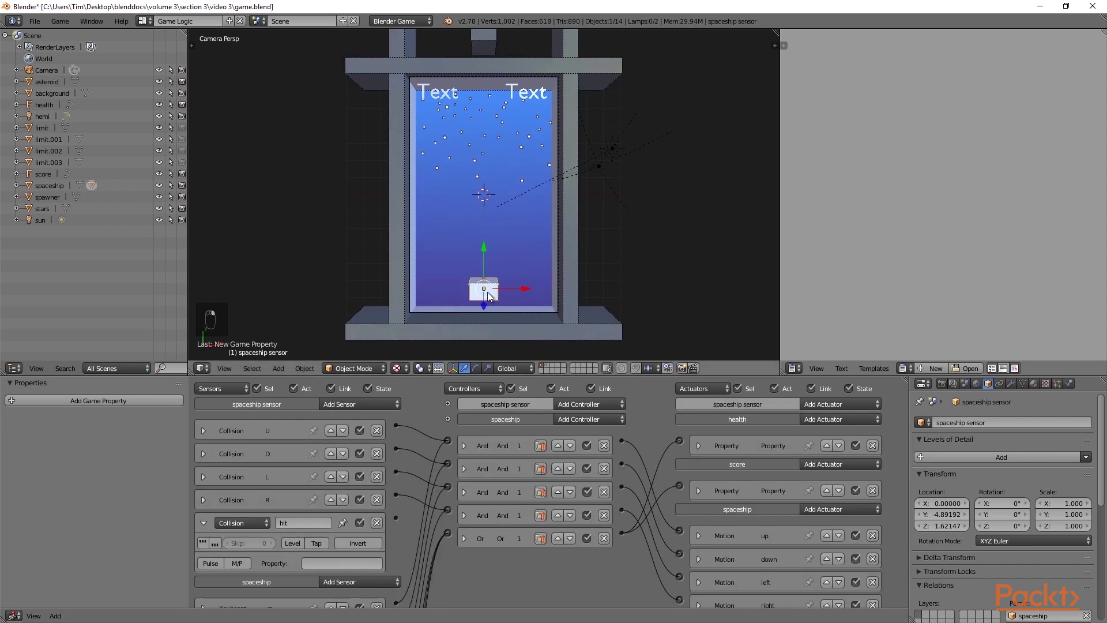
click(320, 562)
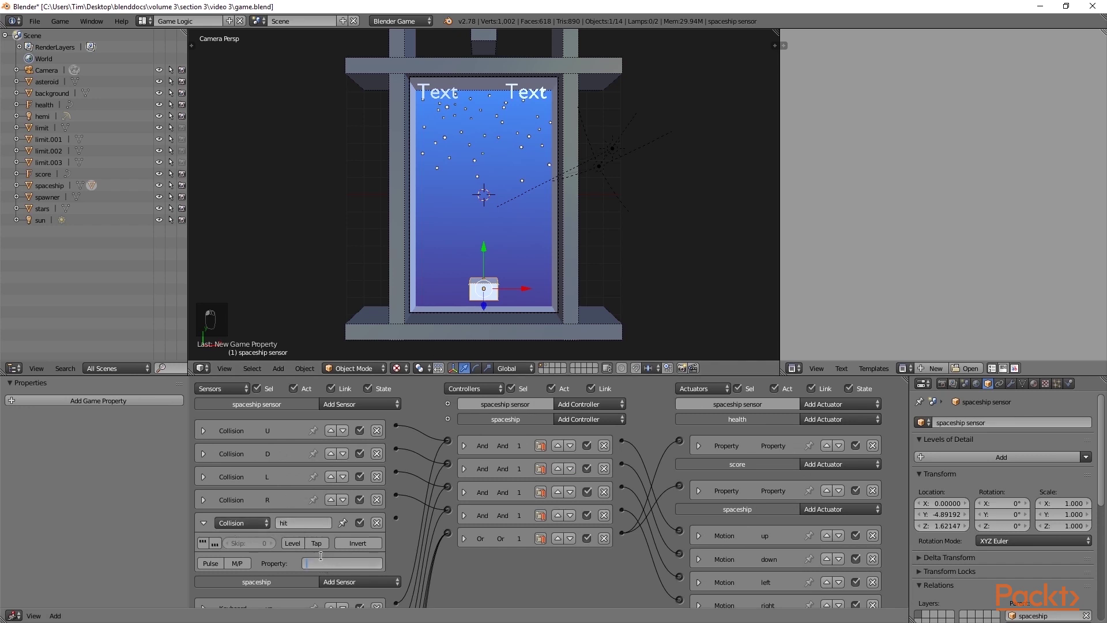
key(ctrl+v)
click(404, 553)
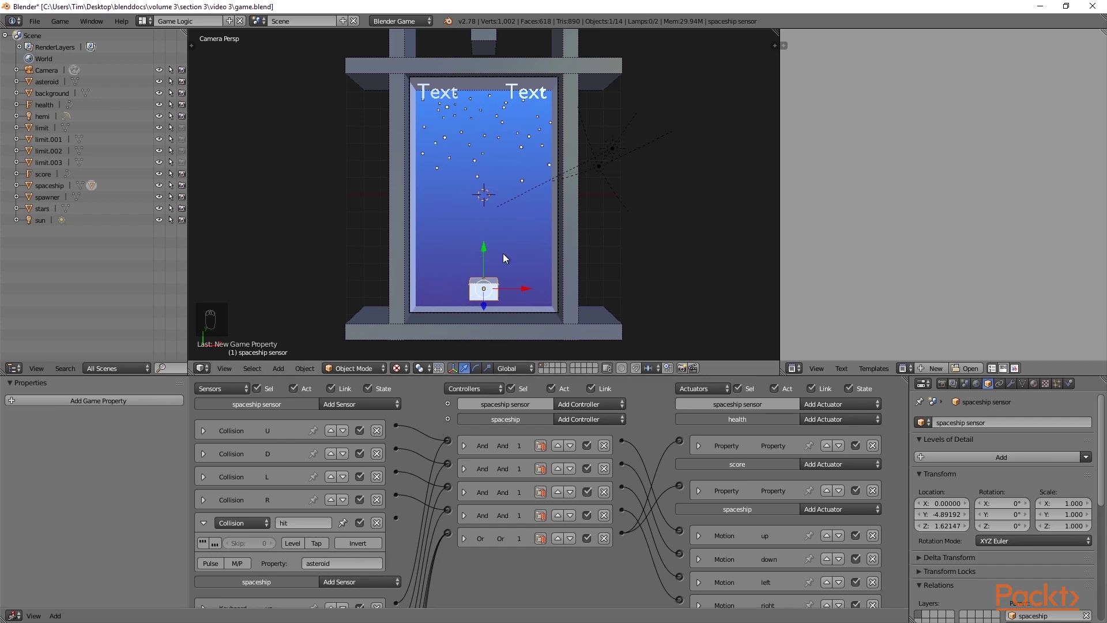
Add a Property actuator to the spaceship in Add mode on health with value -1.
right_click(490, 283)
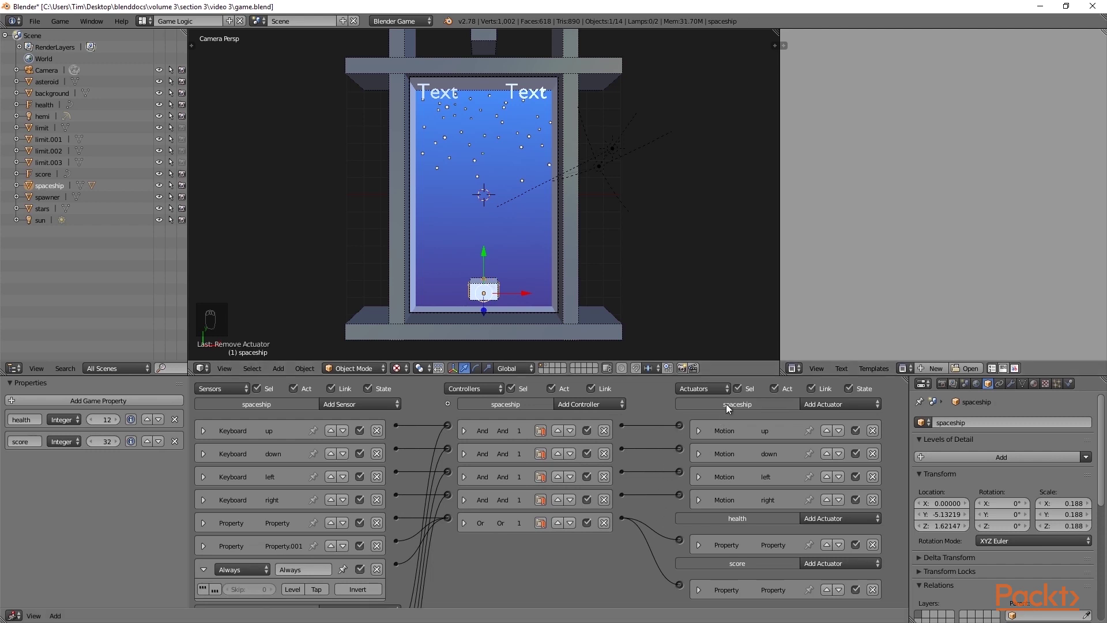
click(833, 404)
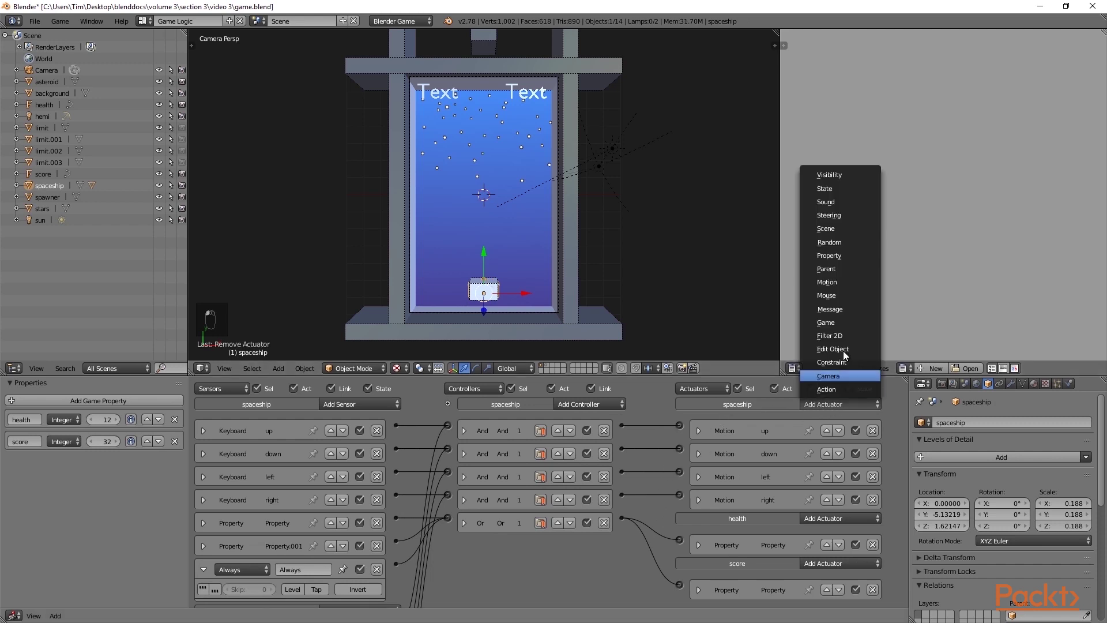
click(836, 254)
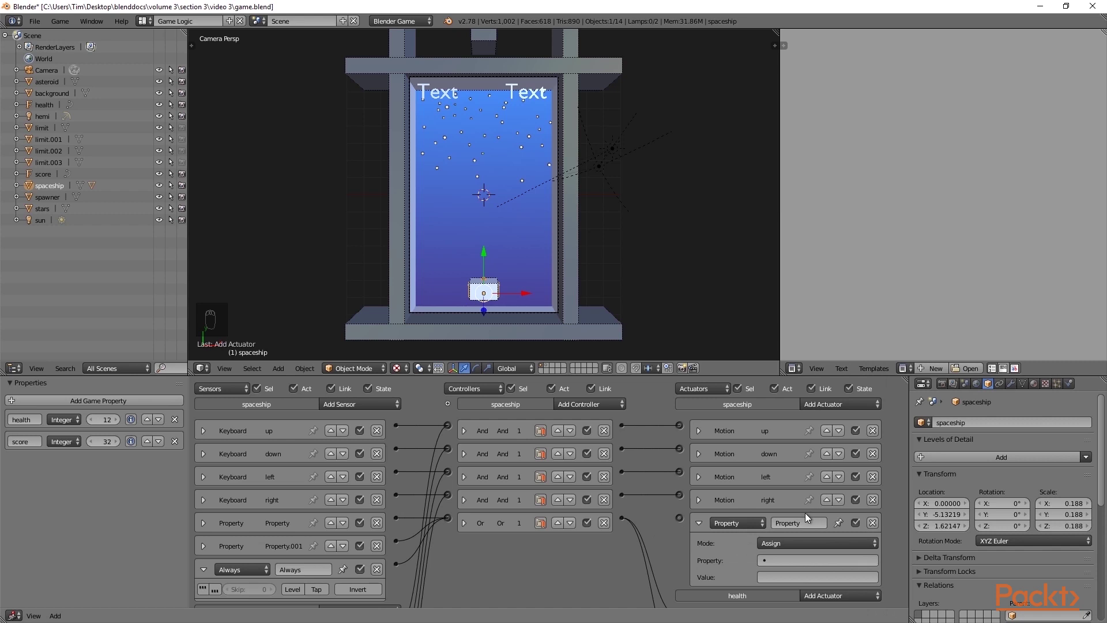
click(784, 541)
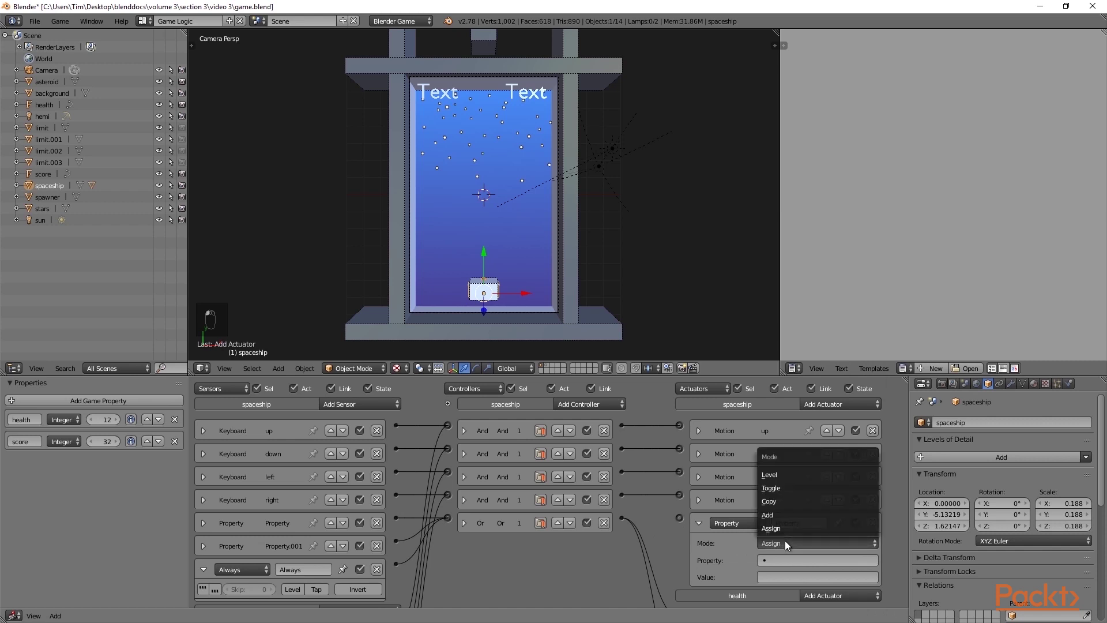
click(785, 514)
click(772, 561)
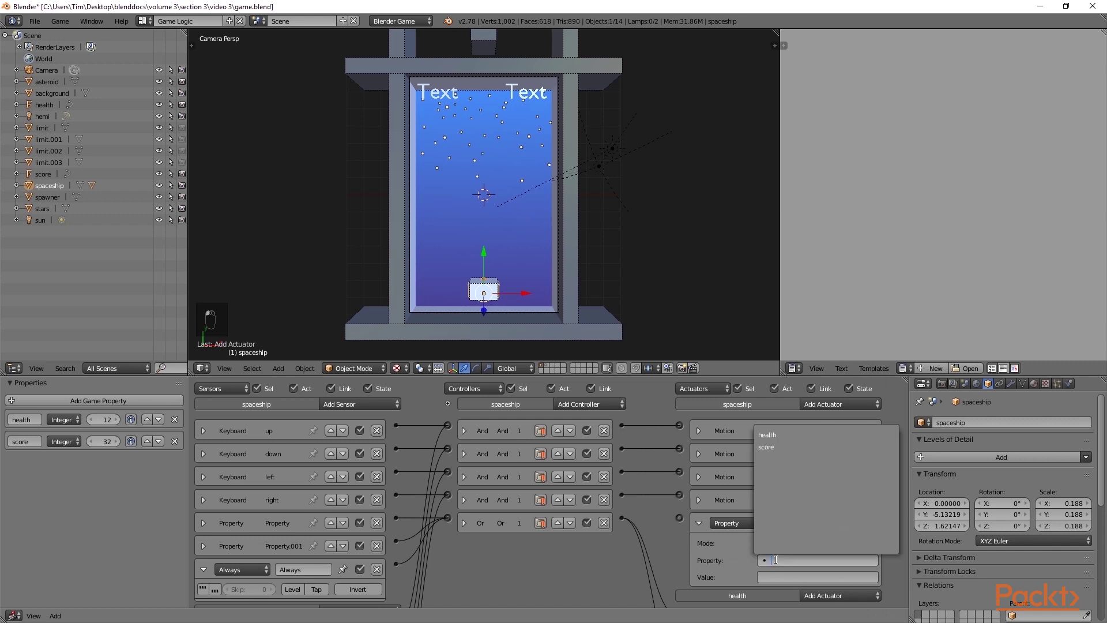
click(768, 435)
click(773, 577)
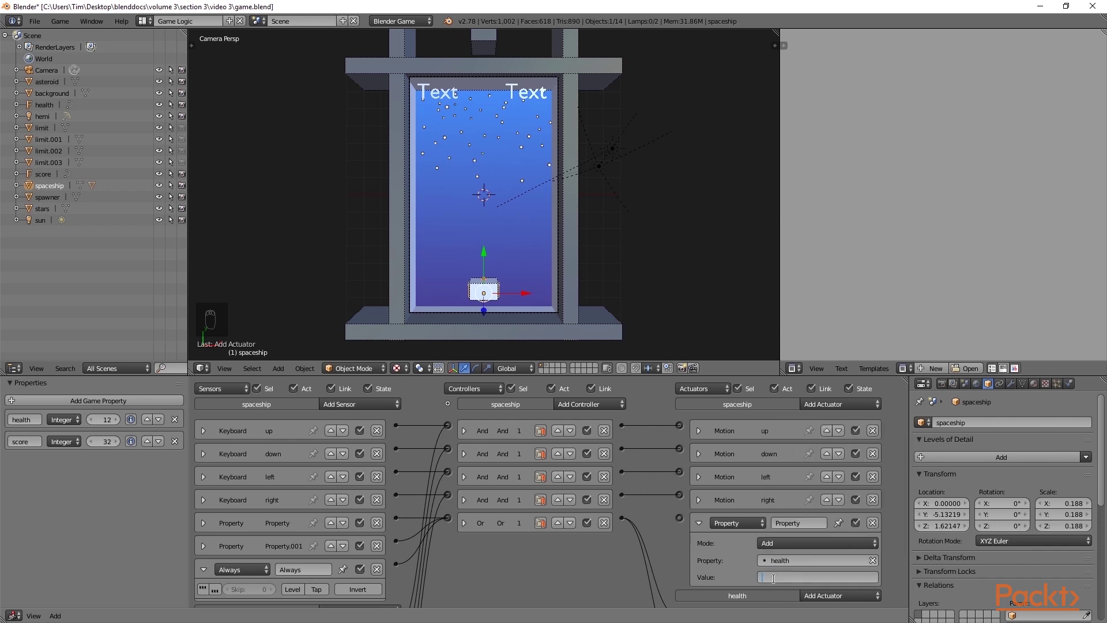
text(-1)
key(Return)
Add an And controller linked to the Property actuator, and name the actuator hit.
click(573, 404)
click(572, 414)
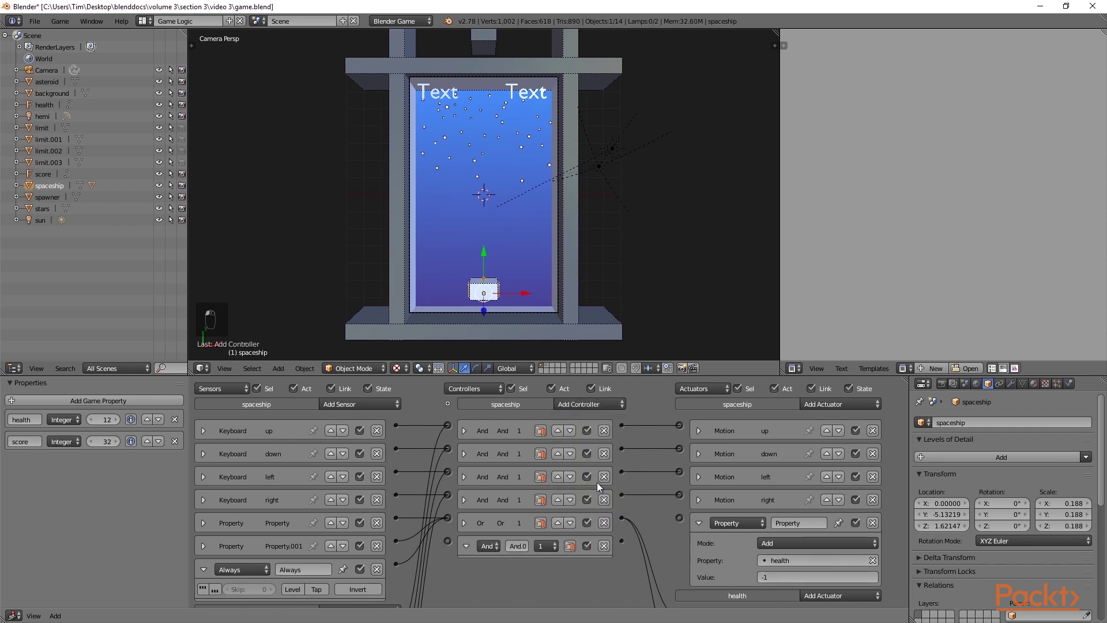
drag(674, 520, 680, 519)
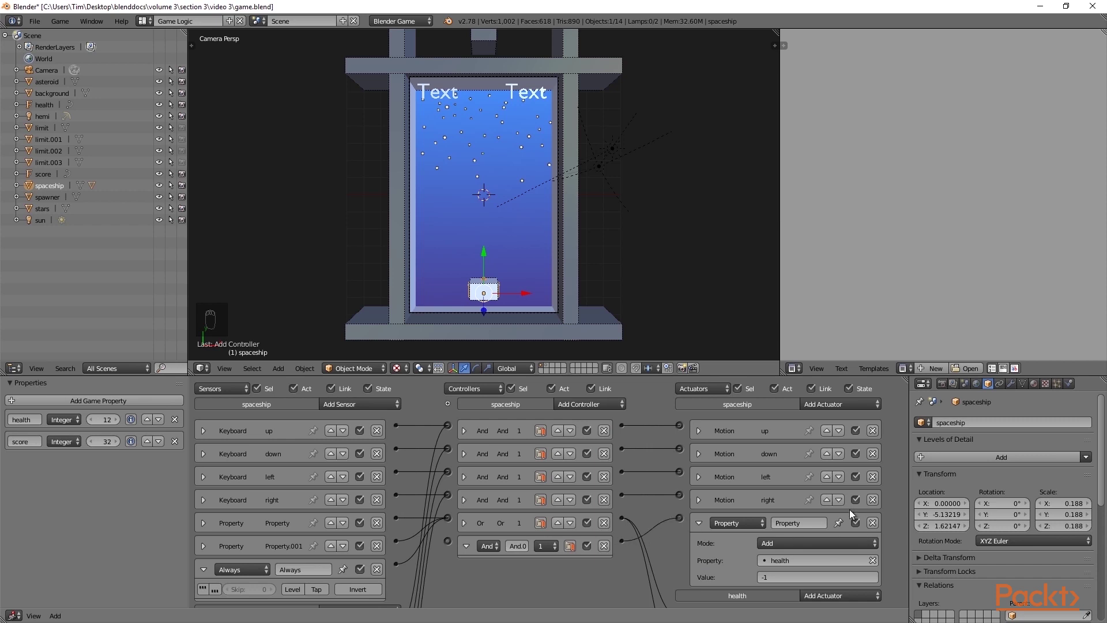
click(801, 522)
text(hit)
middle_drag(639, 509, 645, 443)
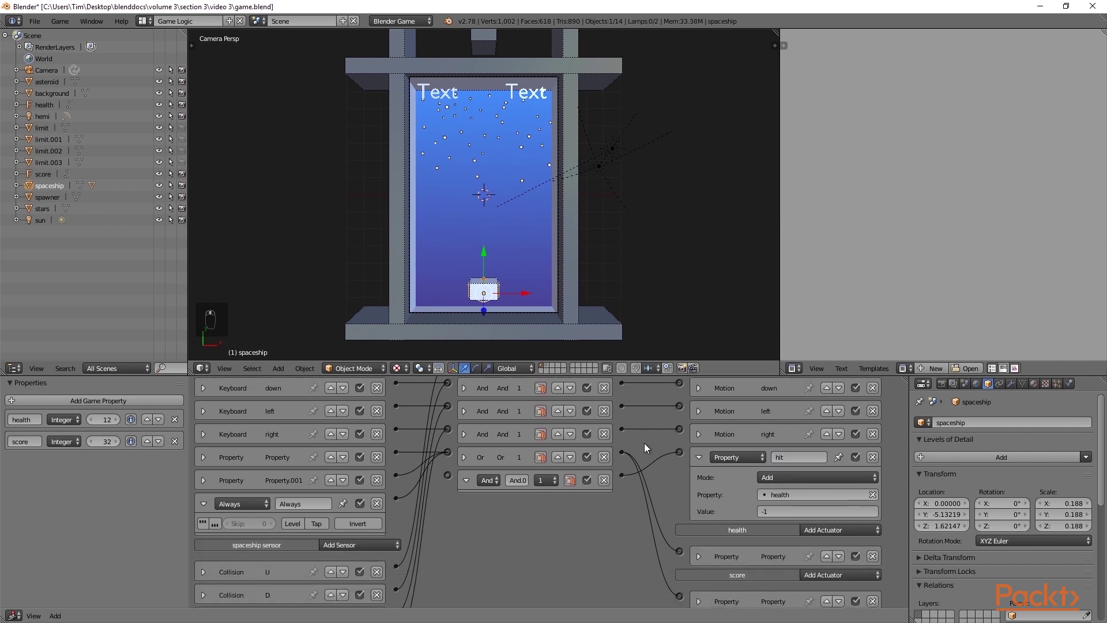
Collapse the hit actuator, And.0 controller and Always sensor, then wire the Collision hit sensor into And.0.
click(699, 457)
click(466, 480)
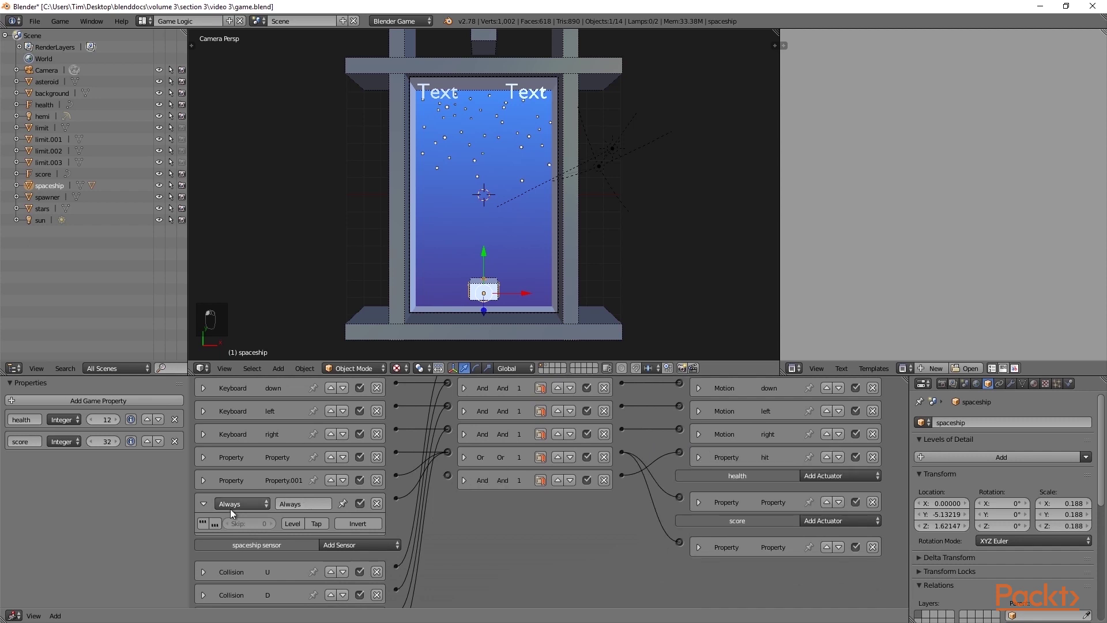
click(203, 503)
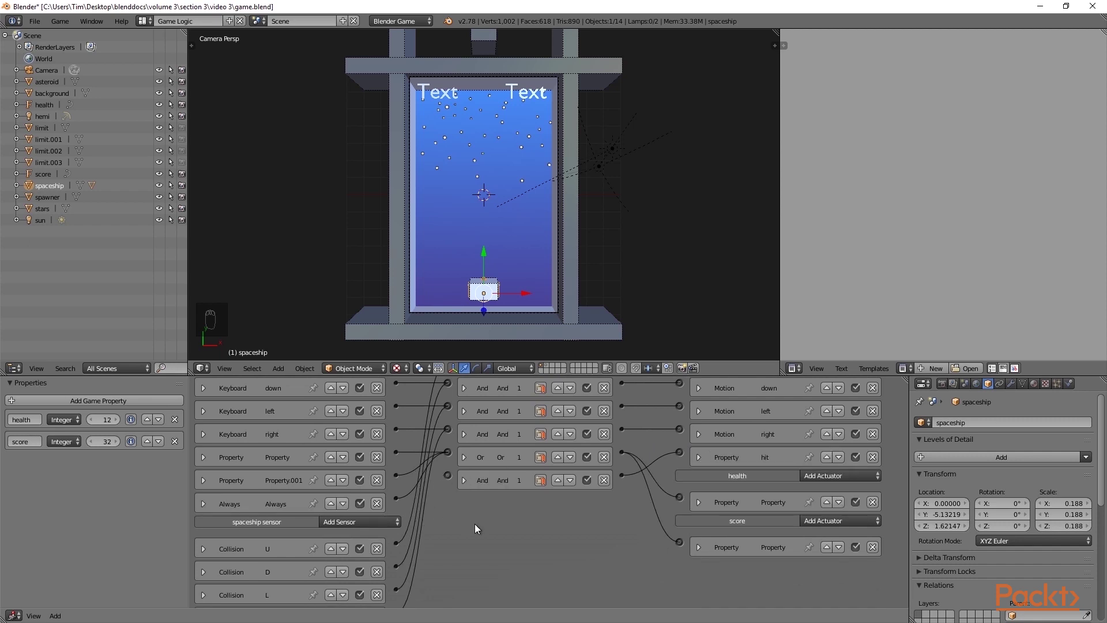
middle_drag(493, 538, 495, 465)
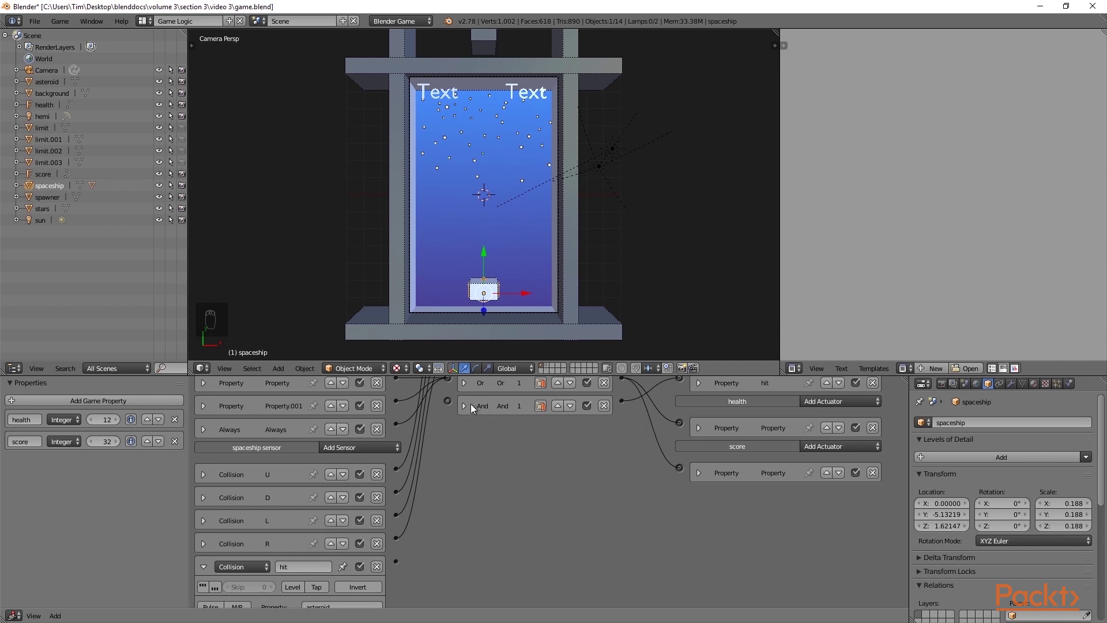
drag(448, 401, 395, 563)
scroll(549, 486, down, 1)
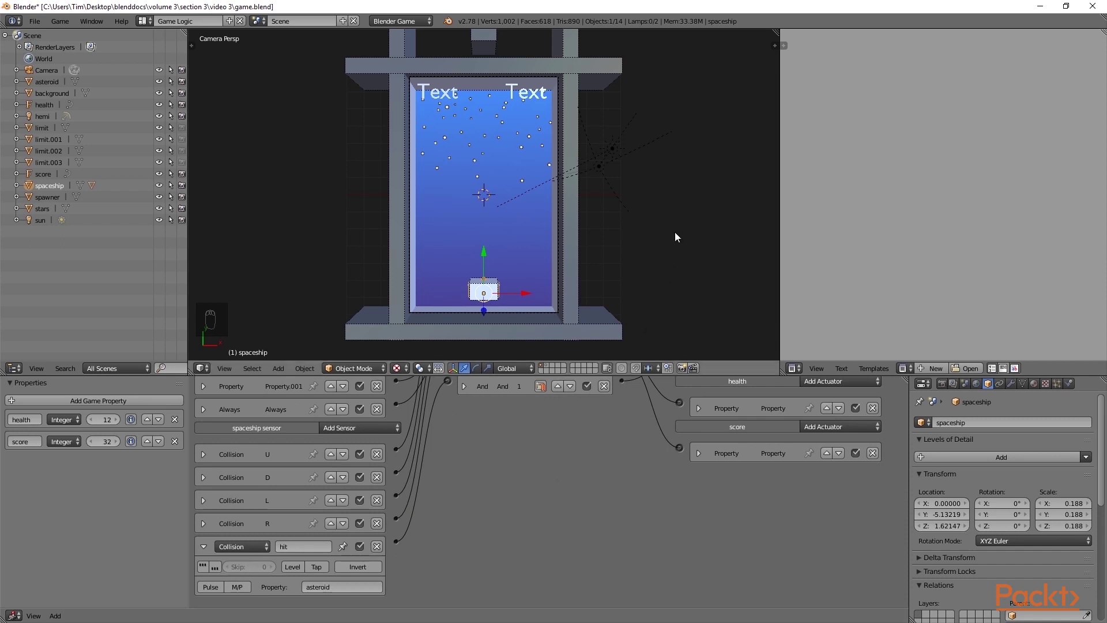
key(p)
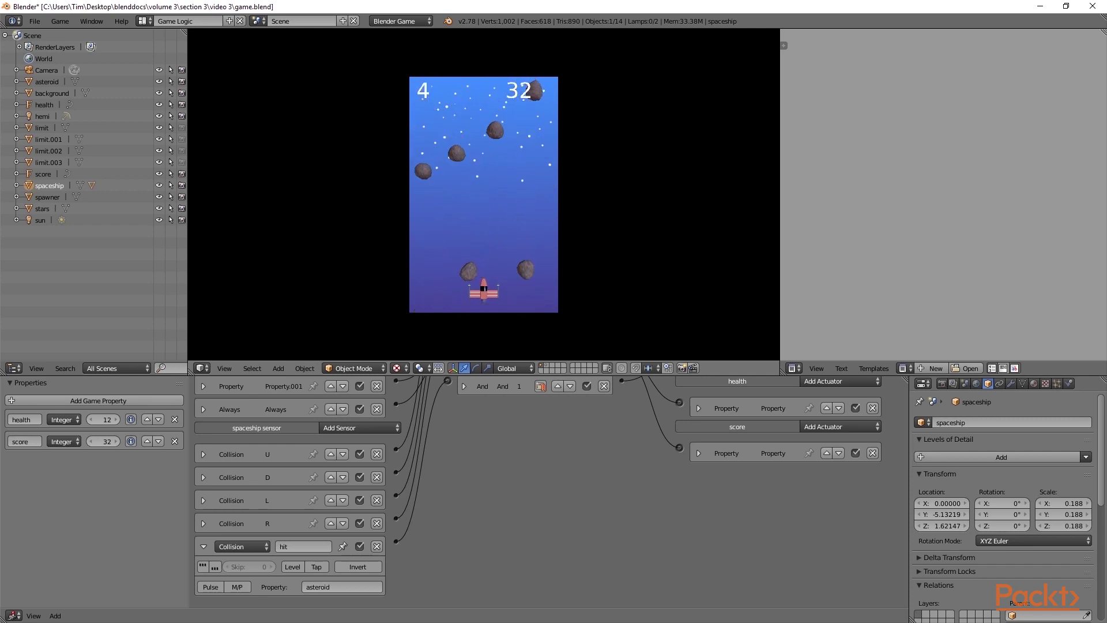
key(Escape)
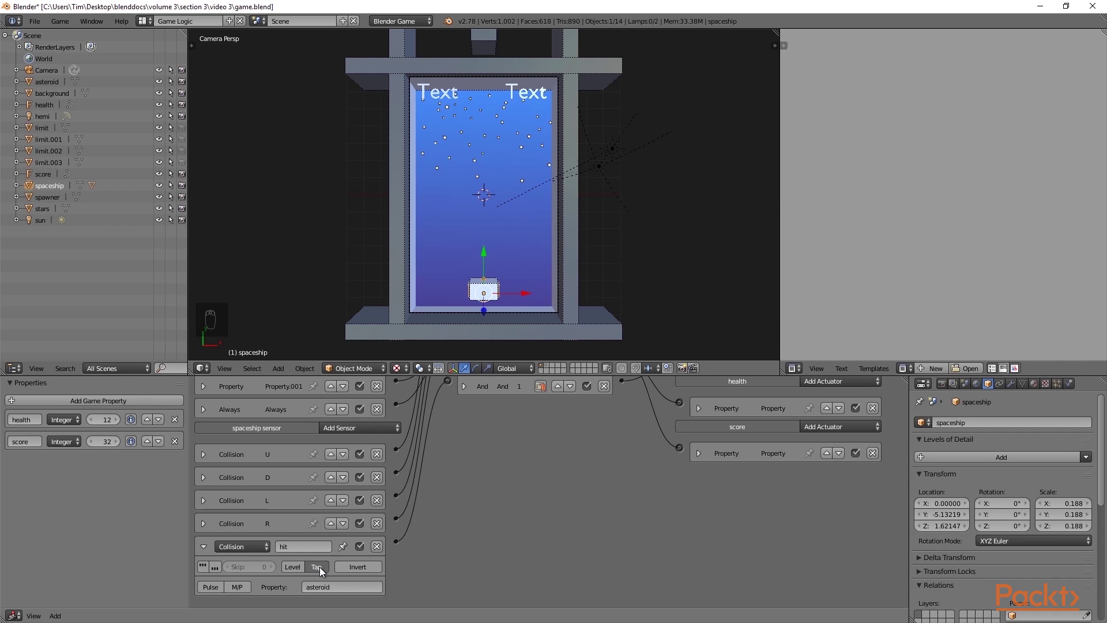
Collapse the spaceship sensor's Collision hit sensor and save over game.blend.
right_click(511, 281)
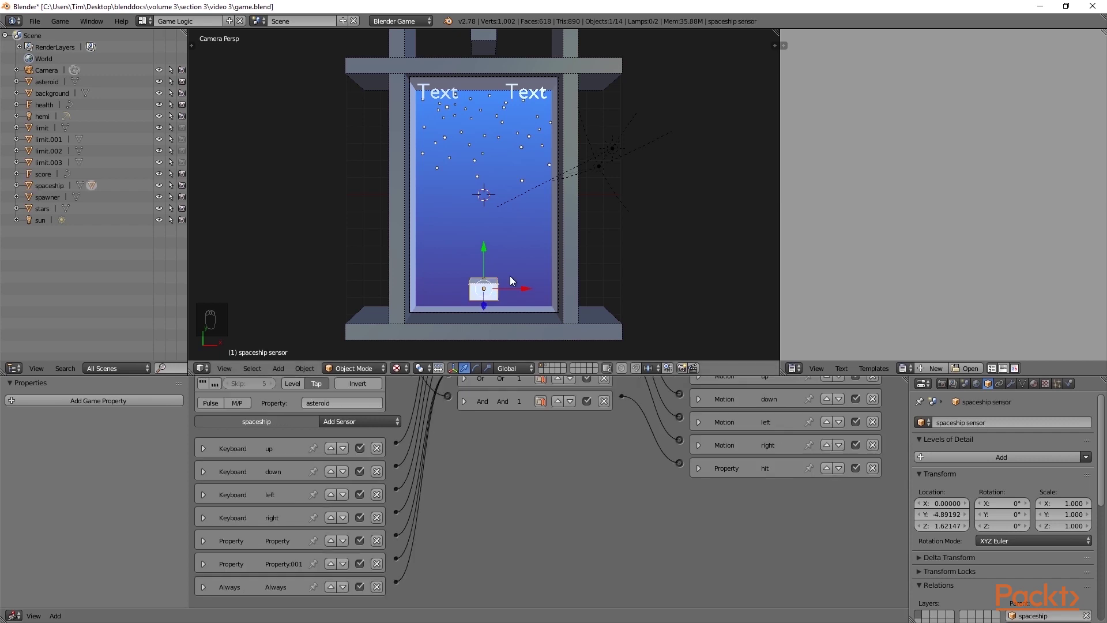
middle_drag(408, 401, 369, 525)
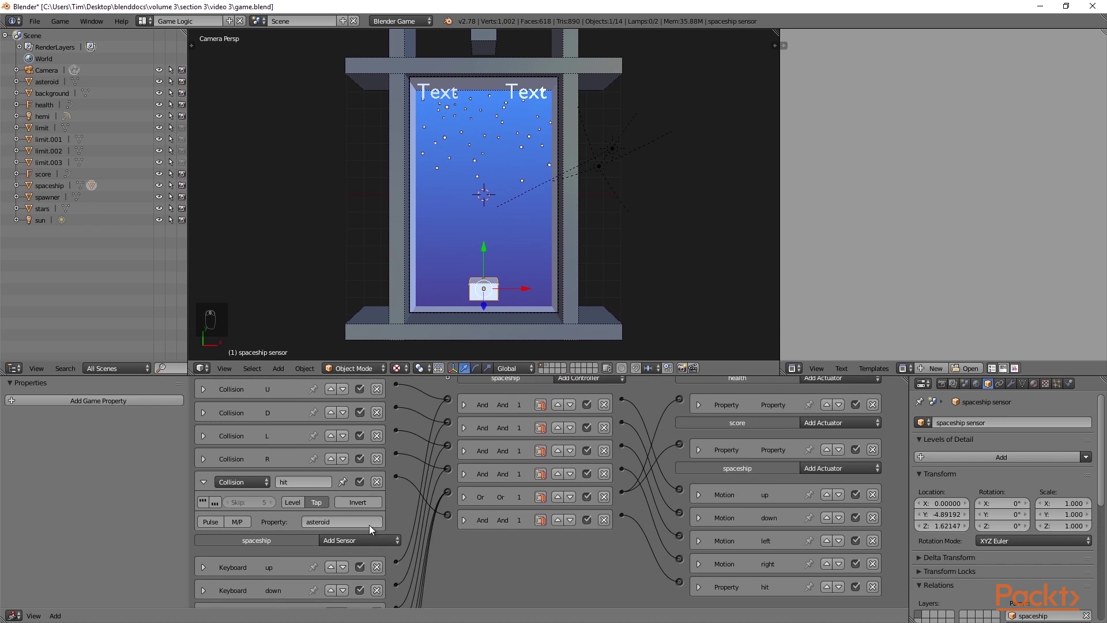
click(203, 482)
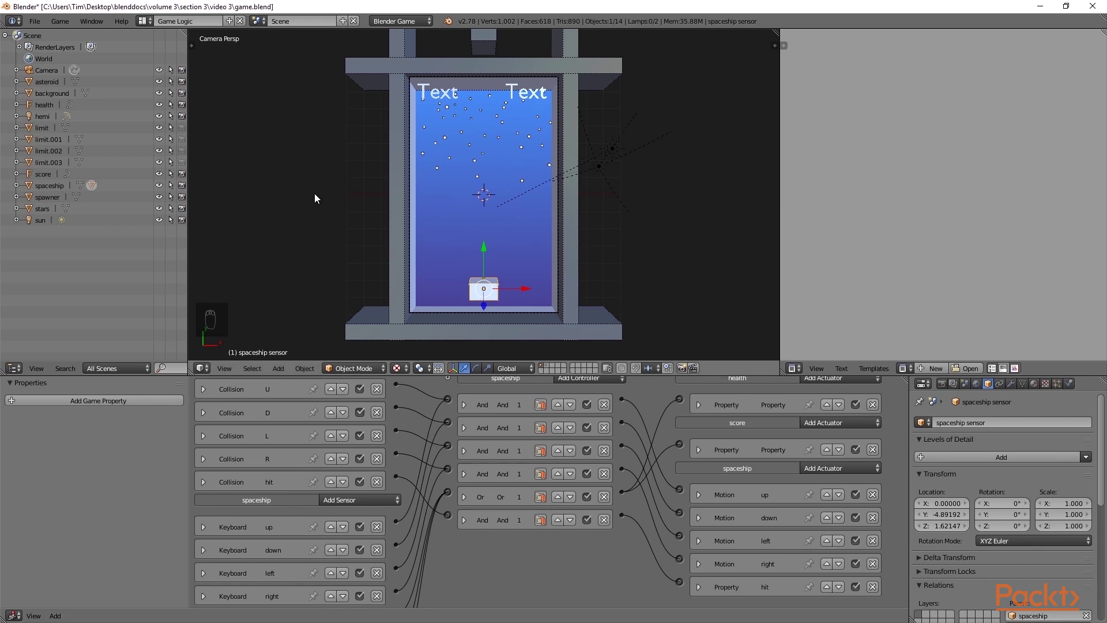
key(ctrl+s)
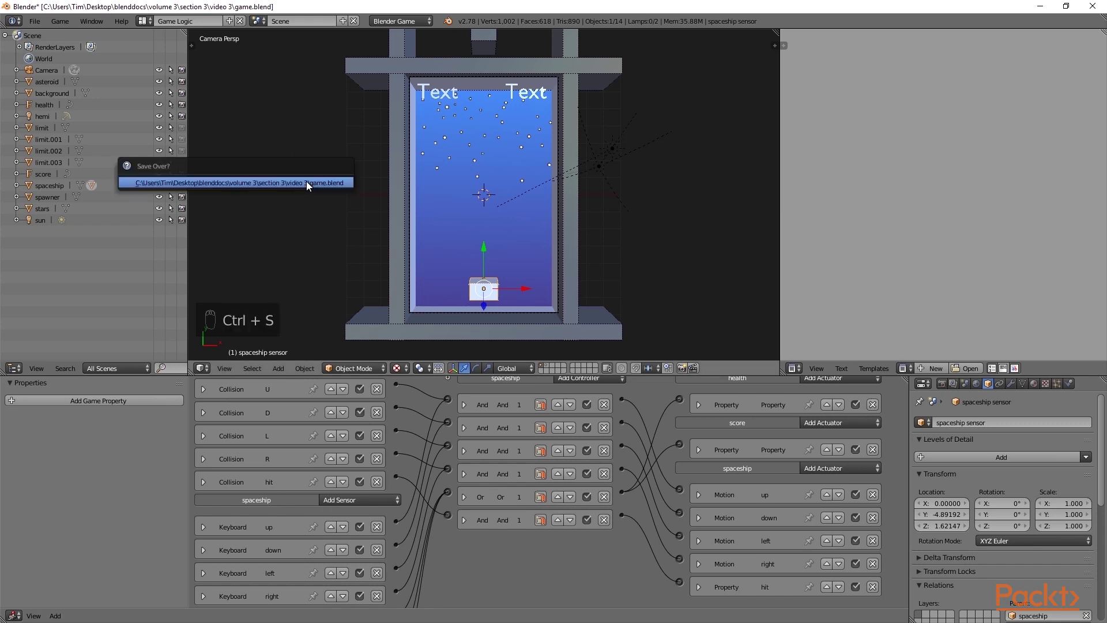
click(306, 182)
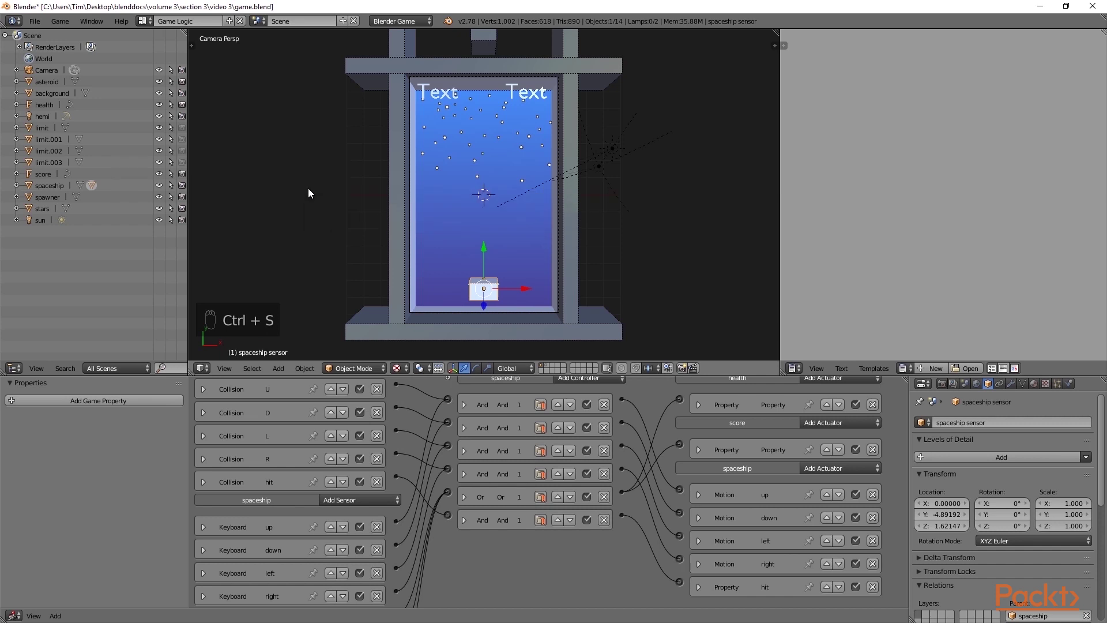